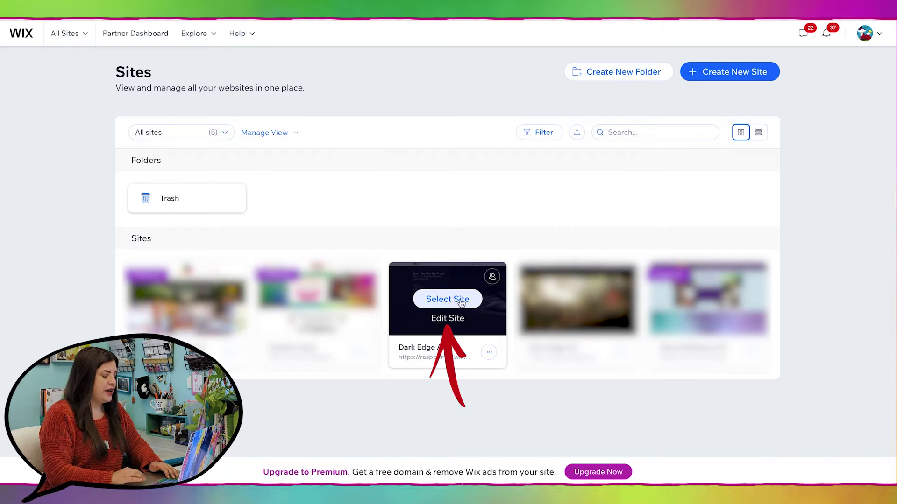
Open the art site in the editor and select its Home page header section
click(449, 319)
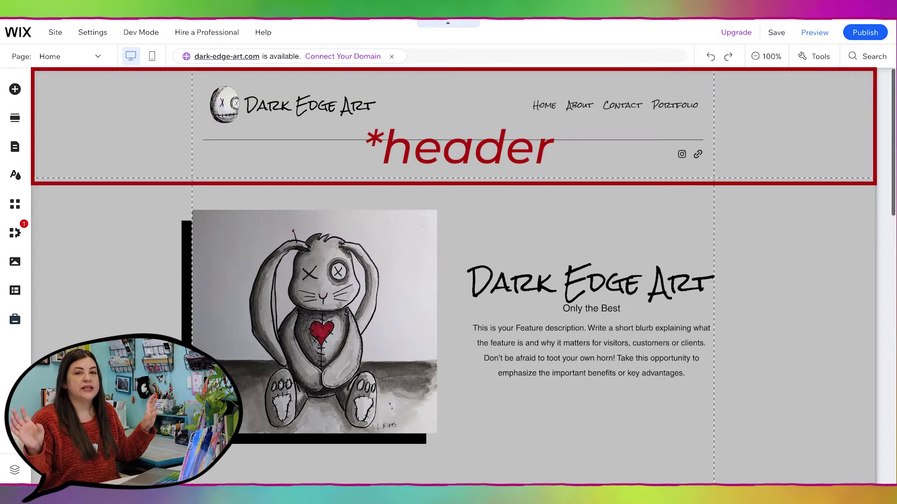
click(521, 130)
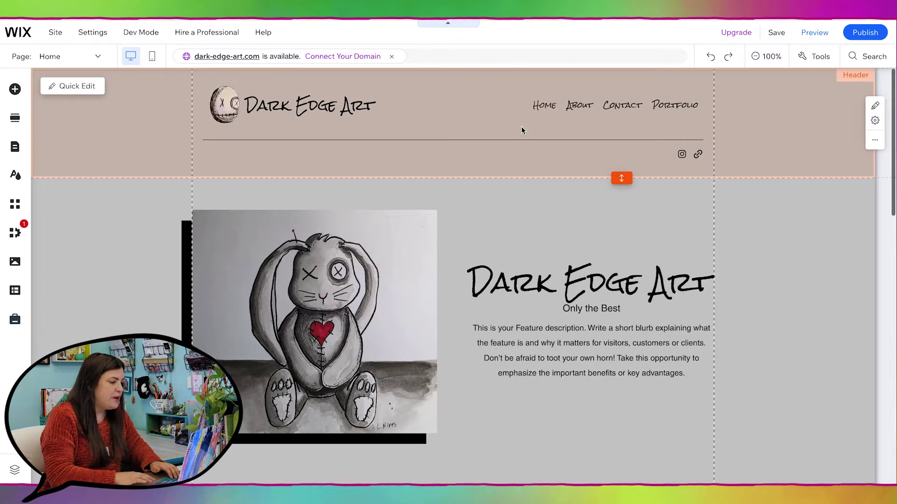
click(849, 373)
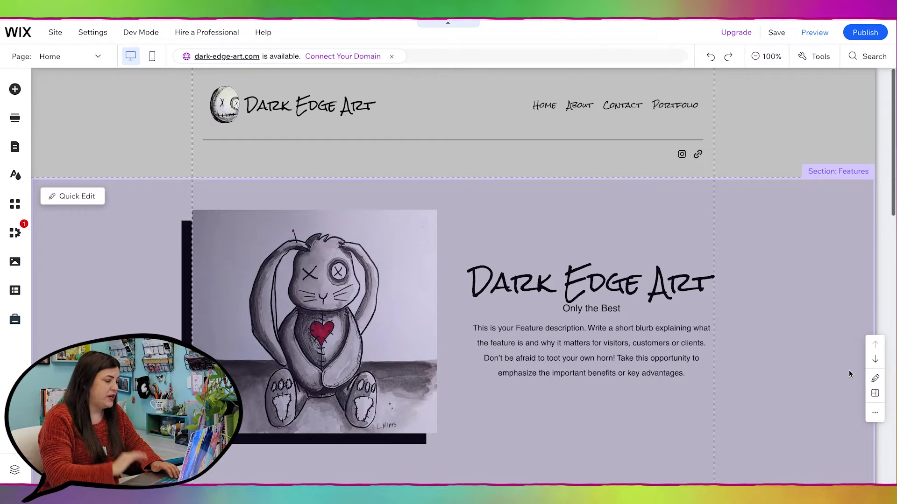
click(481, 104)
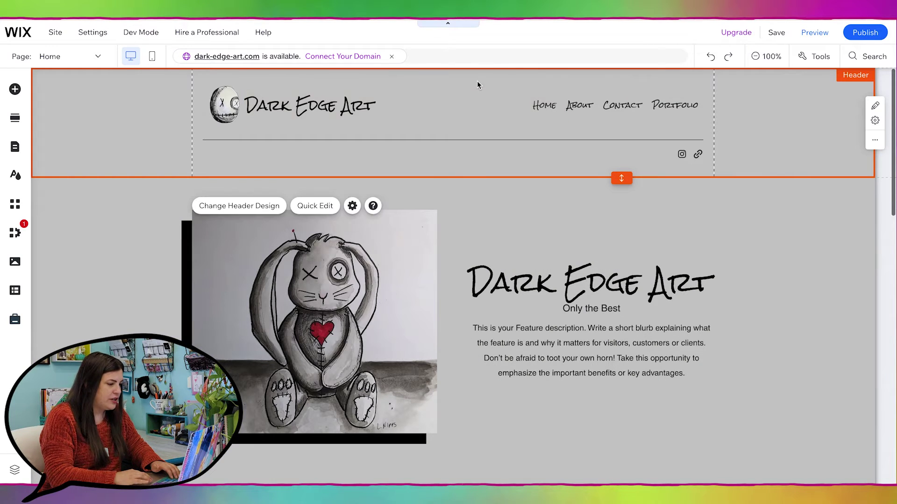
mouse_move(239, 206)
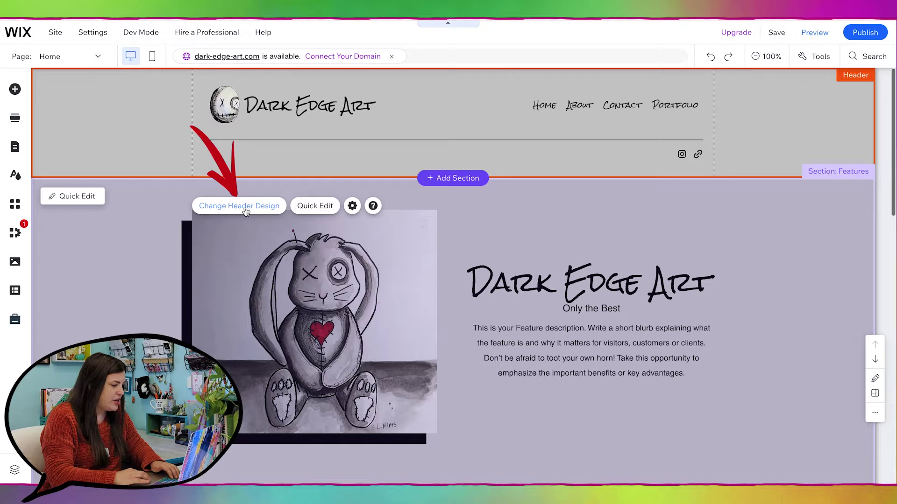
Set the header's outer and centre backgrounds to black under Fill color & opacity
click(245, 211)
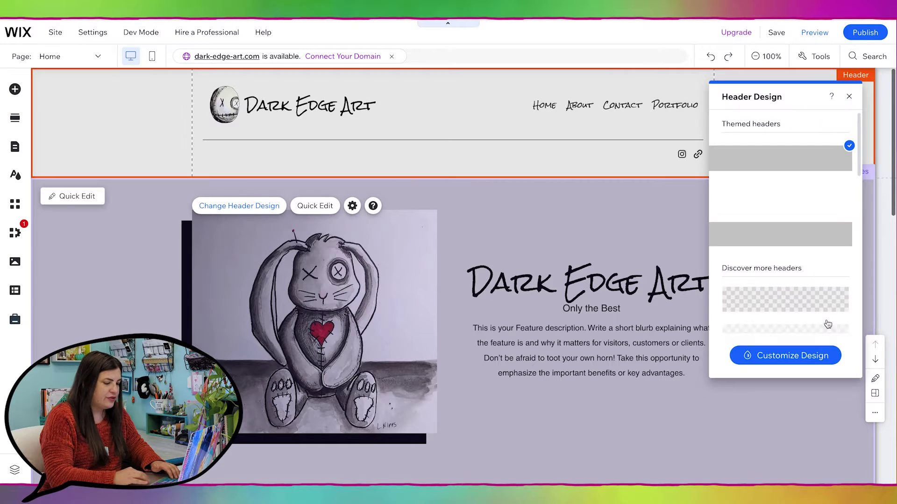
click(802, 362)
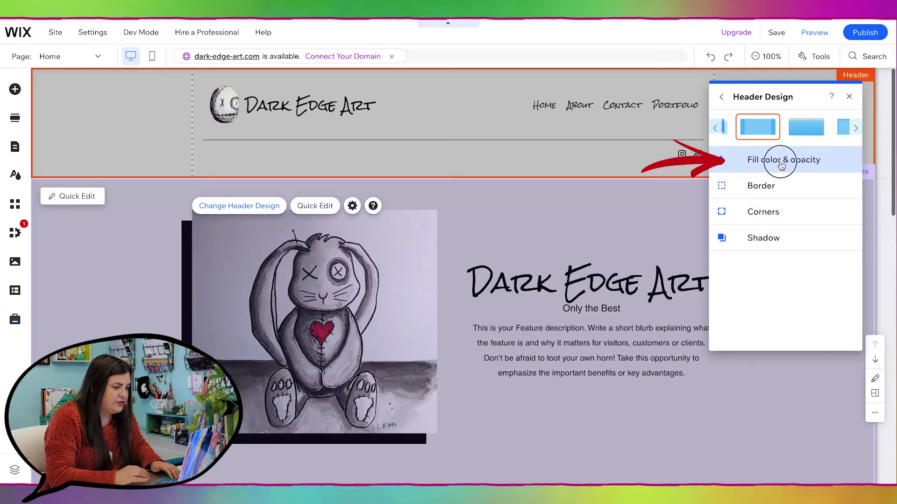
click(781, 164)
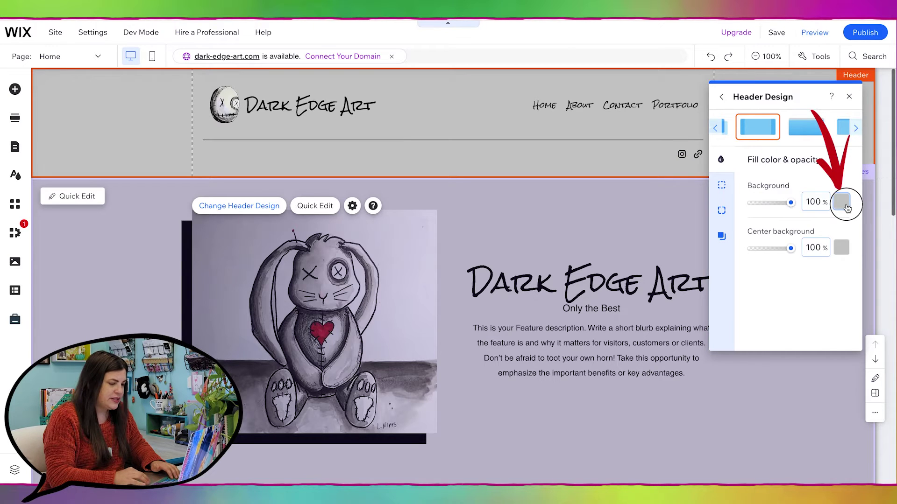
click(847, 208)
click(850, 266)
click(780, 235)
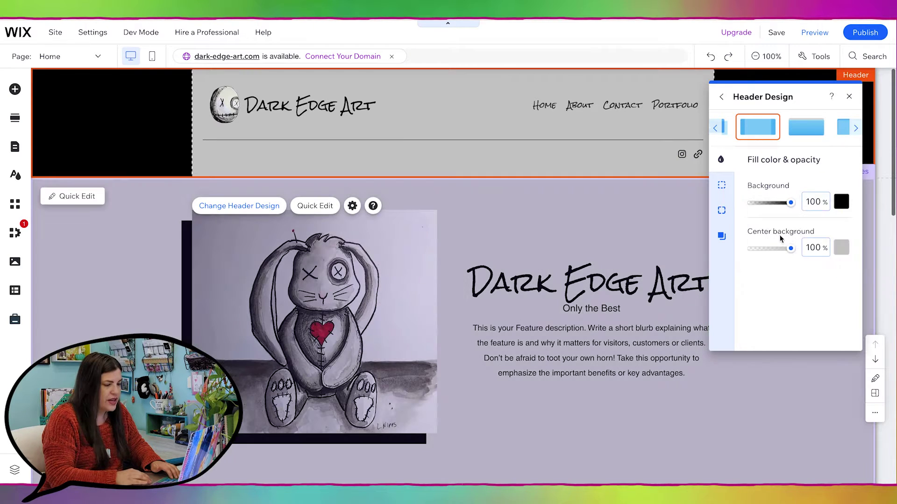
click(842, 250)
click(848, 313)
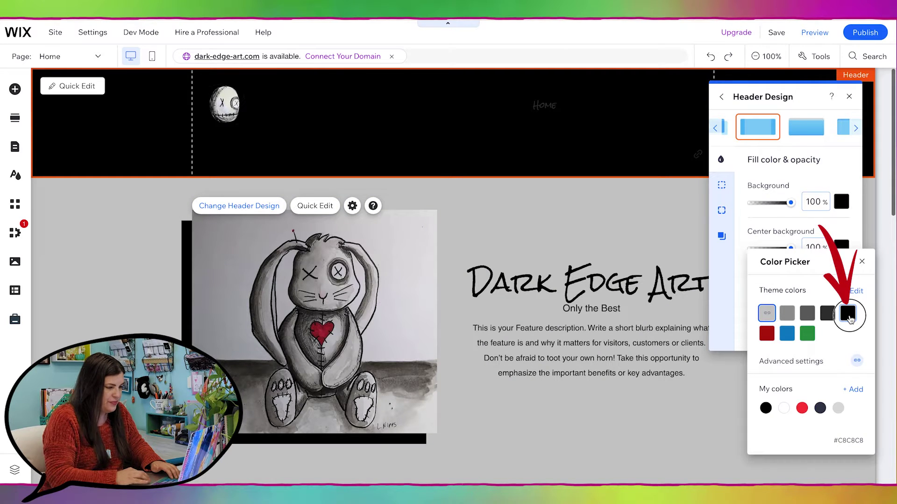
Change both header background layers to the custom dark grey #1A1A1A
click(843, 204)
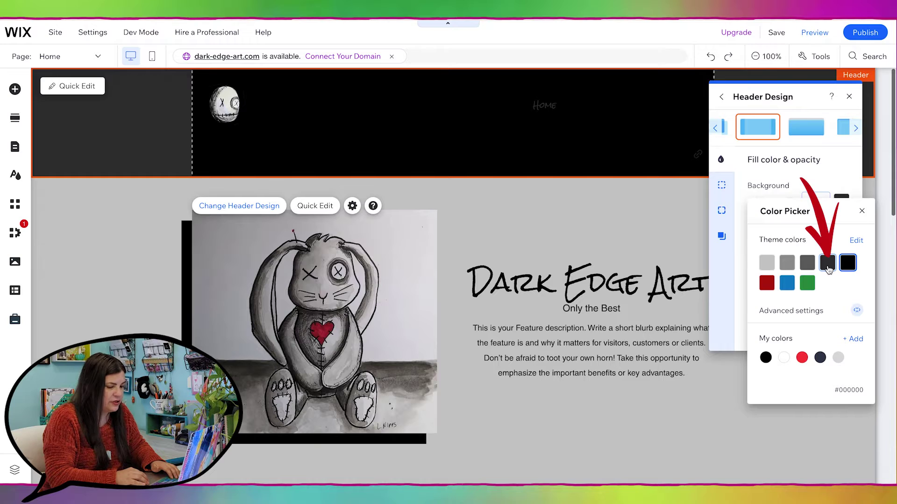
click(852, 340)
drag(745, 283, 745, 285)
text(#1A1A1A)
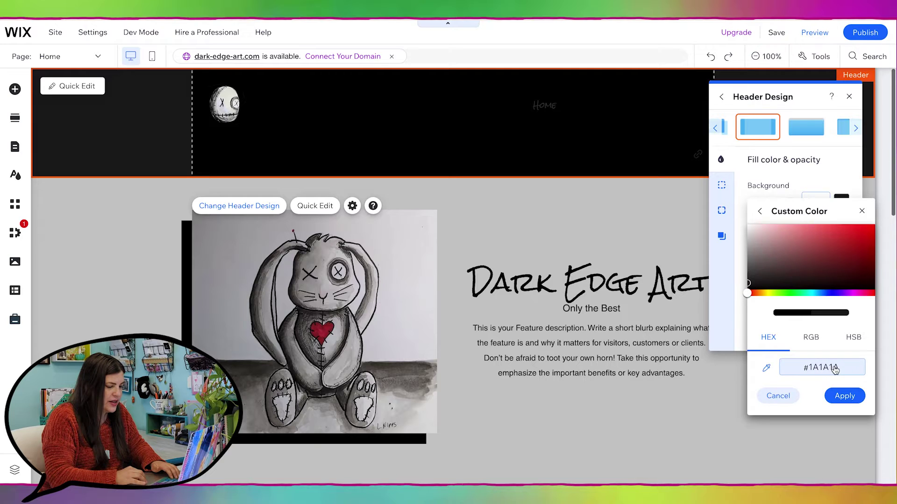
key(Return)
click(840, 246)
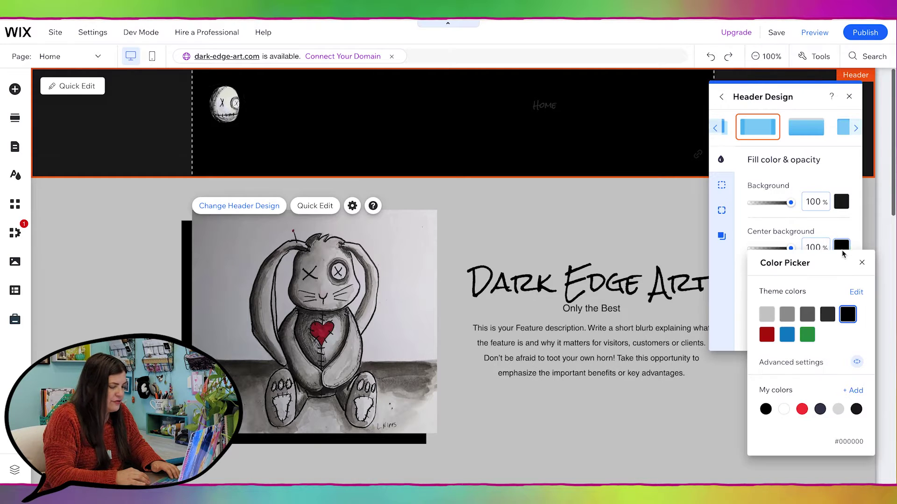
click(857, 410)
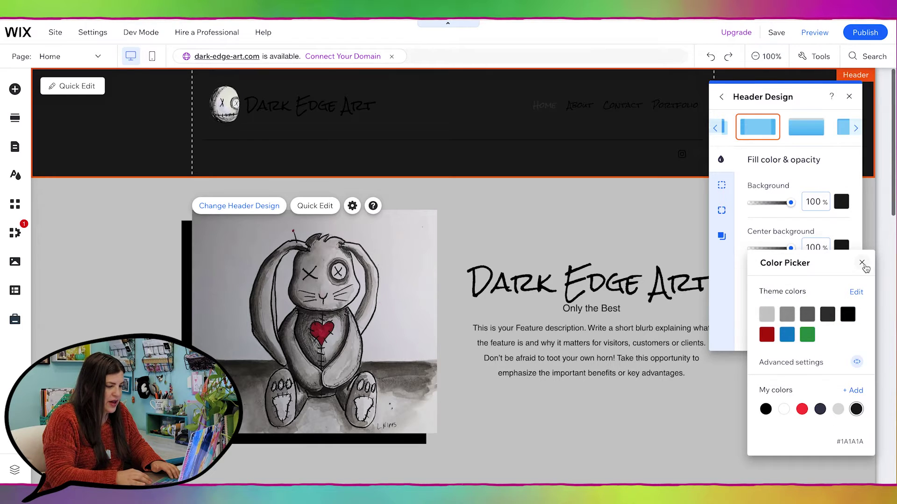
Make the 'Dark Edge Art' site title text white (#FFFFFF)
click(862, 263)
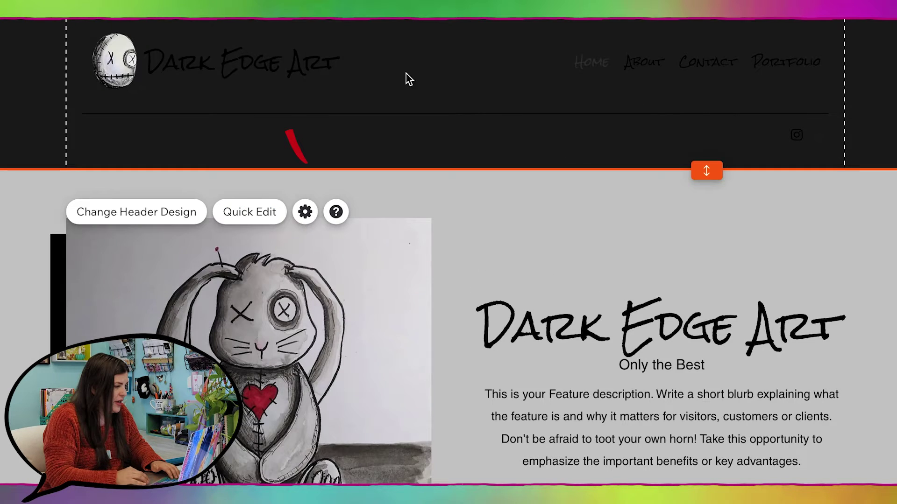
click(291, 60)
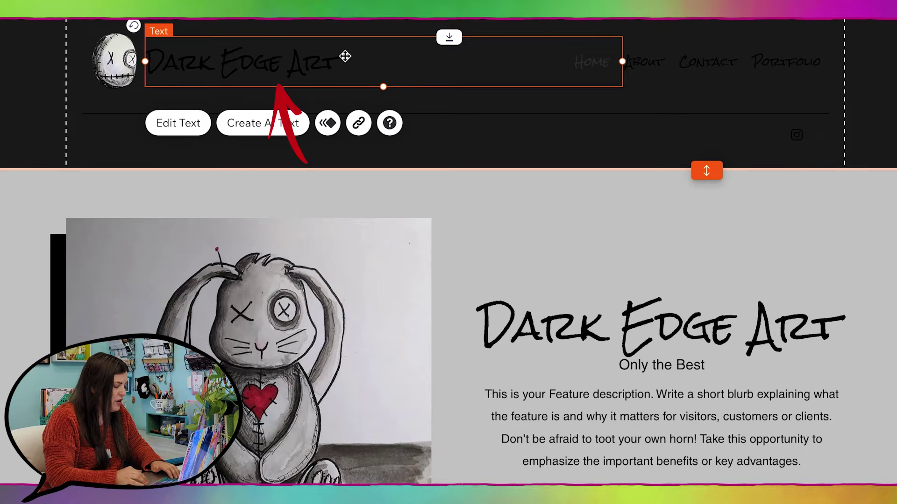
click(182, 131)
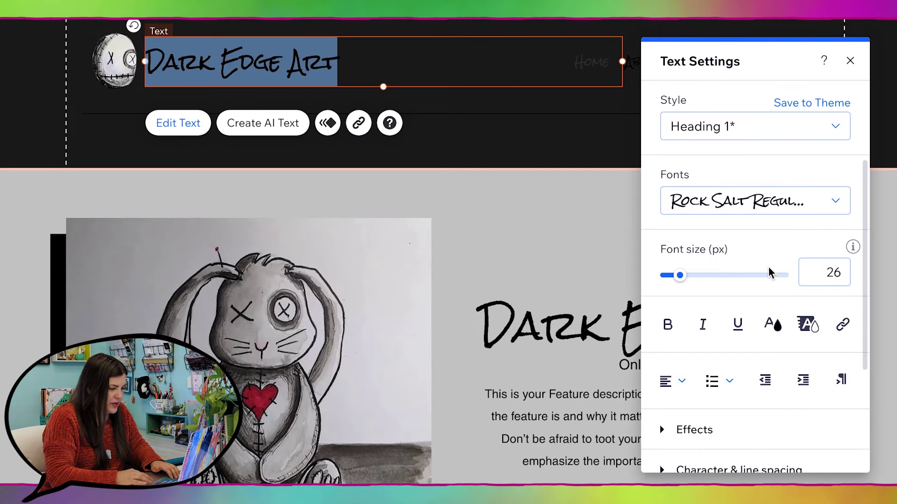
click(779, 331)
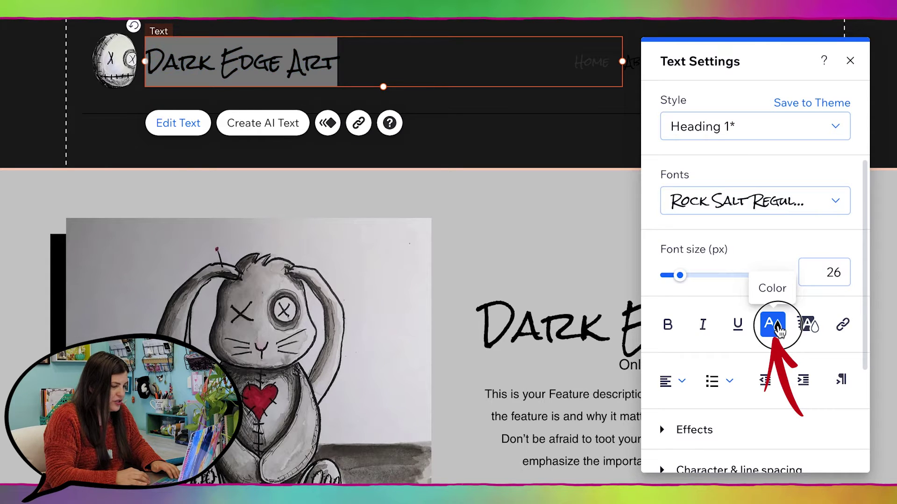
click(685, 333)
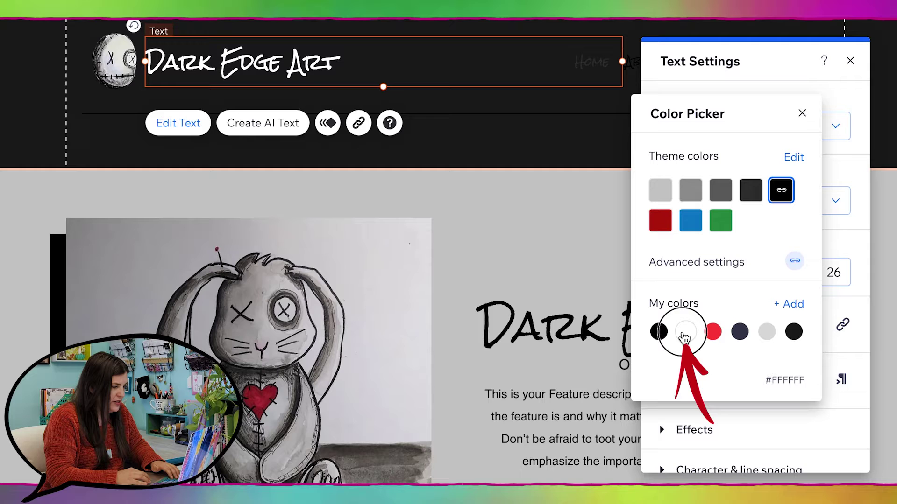
click(802, 113)
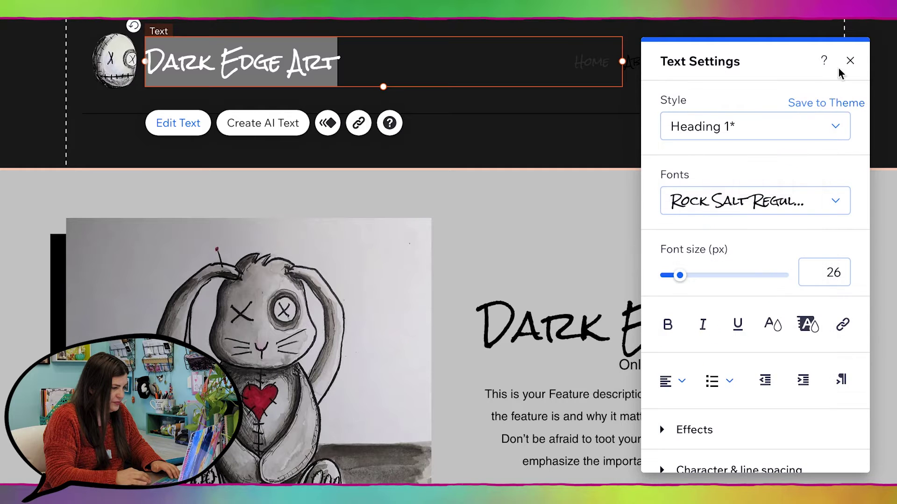
click(851, 63)
click(596, 107)
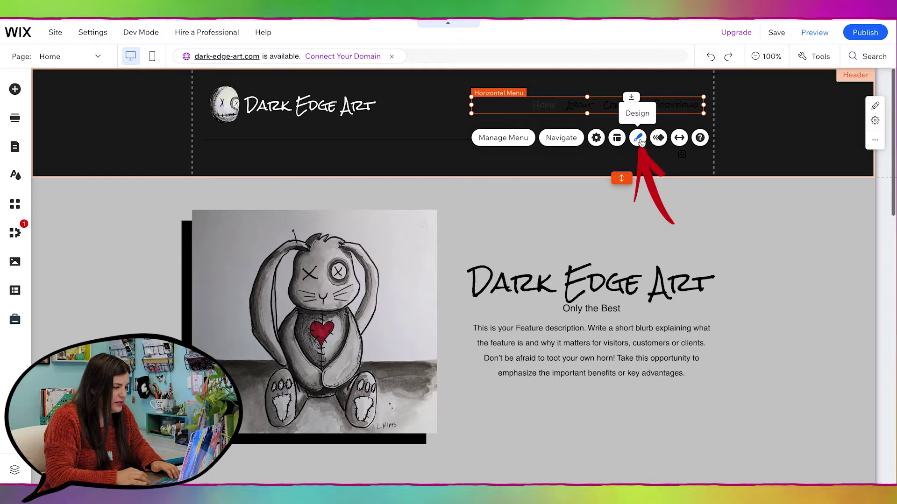
Make the header menu's regular text white in Menu Design
click(638, 139)
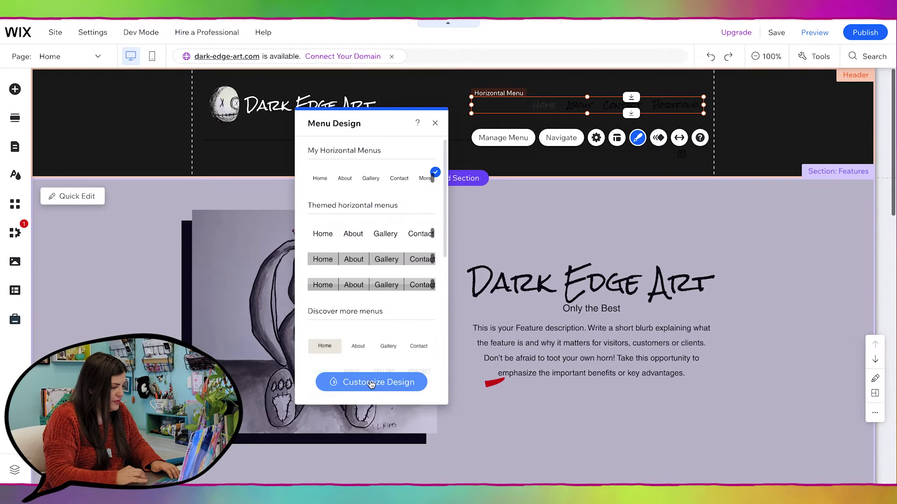
click(372, 383)
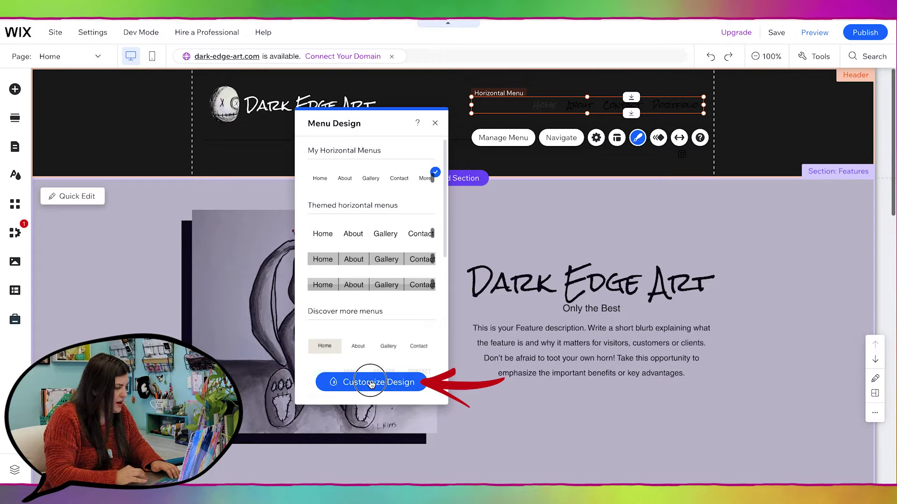
click(367, 299)
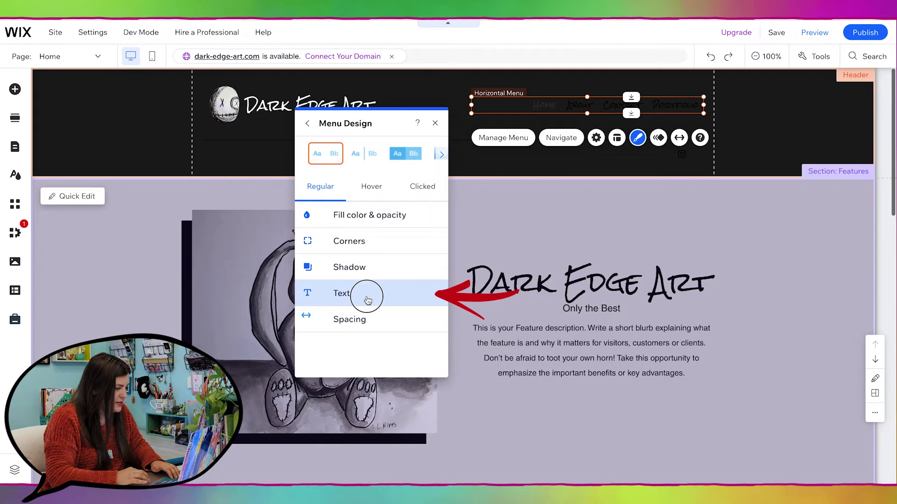
click(426, 244)
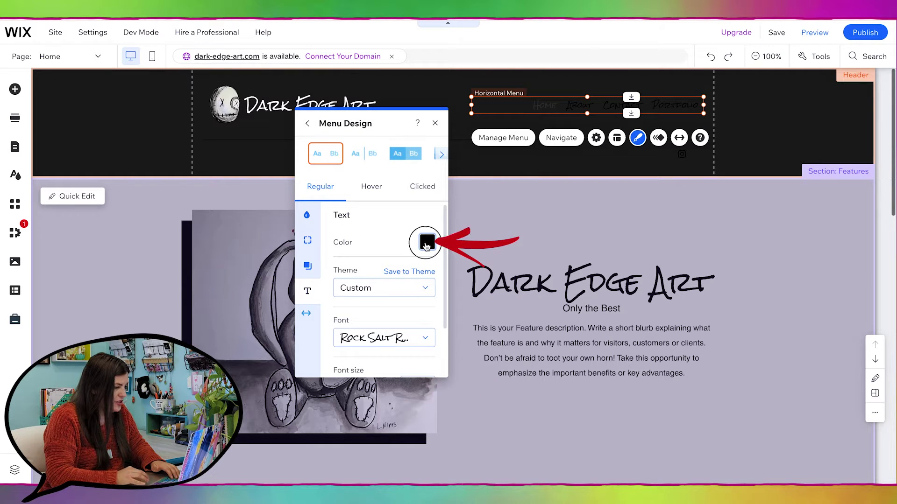
click(325, 306)
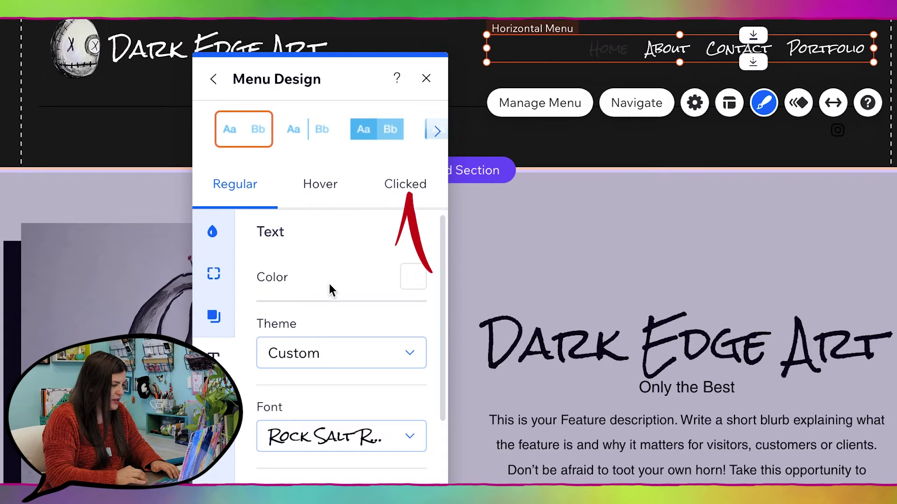
Set the menu's clicked and hover text colours to red
click(399, 189)
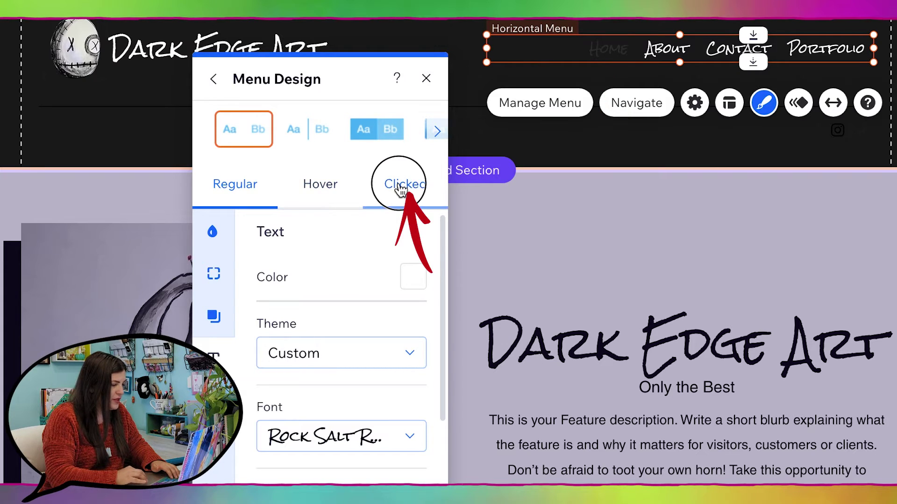
click(416, 277)
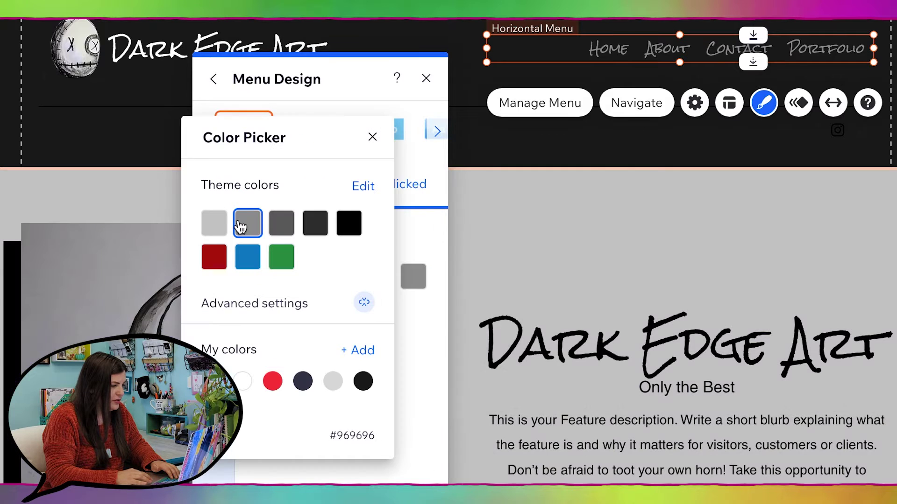
click(214, 224)
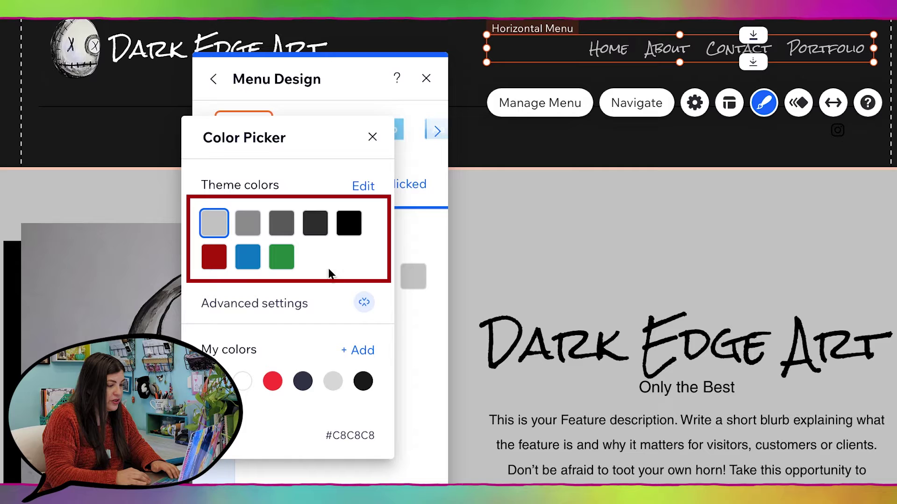
click(215, 258)
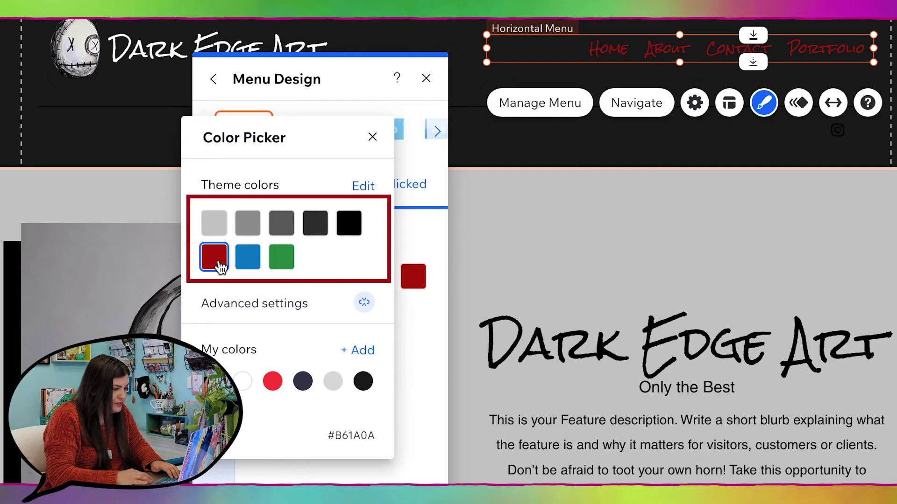
click(372, 137)
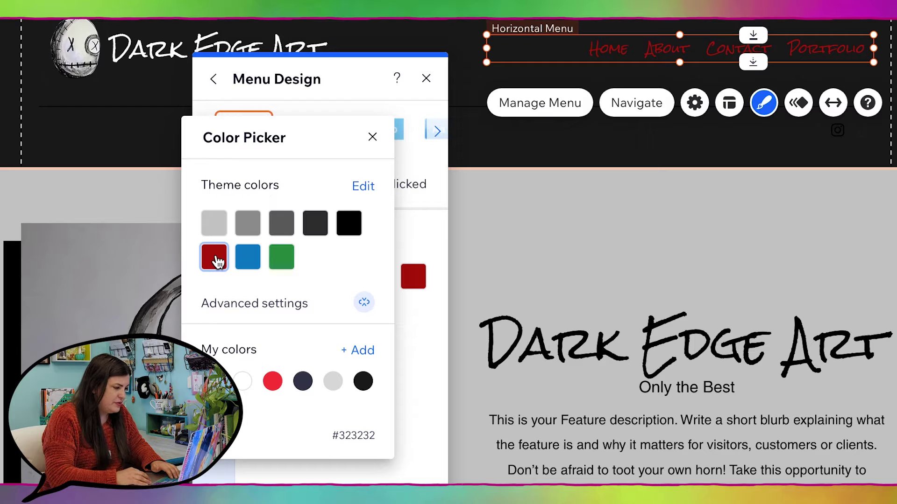
click(215, 258)
click(372, 137)
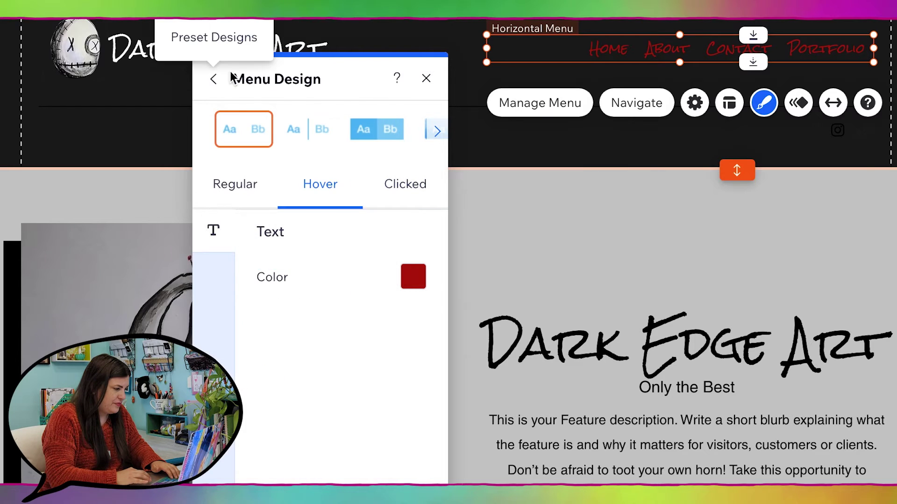
click(213, 79)
Delete the thin horizontal divider line from the header
click(426, 78)
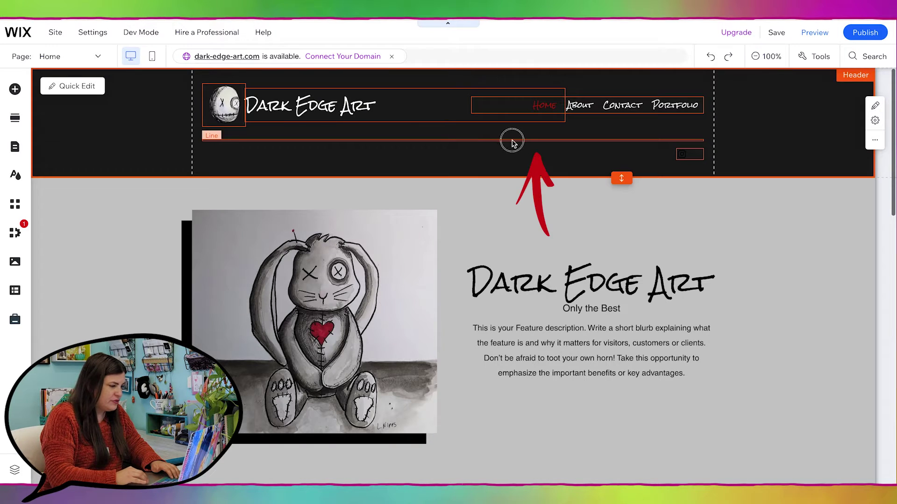
click(512, 141)
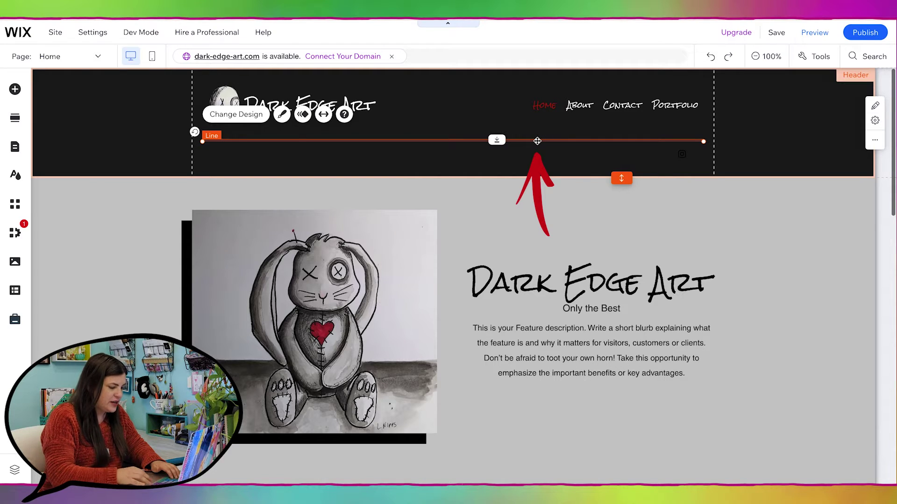
key(Delete)
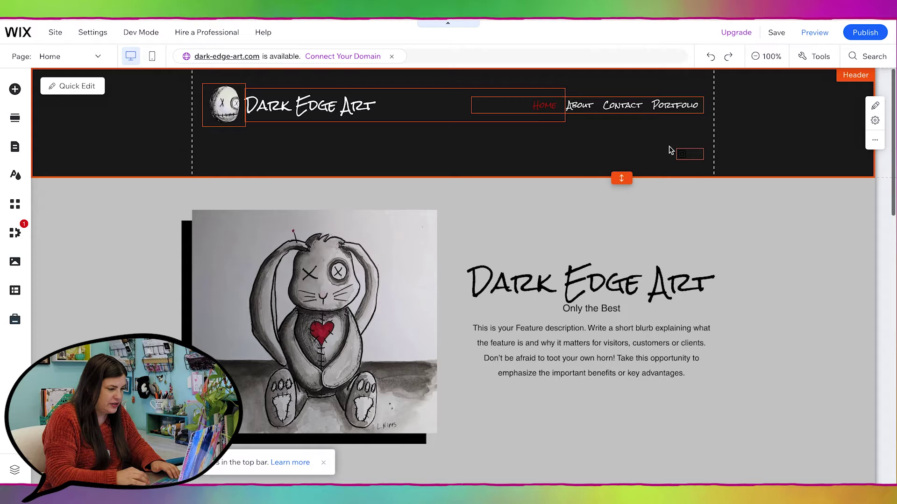
click(692, 155)
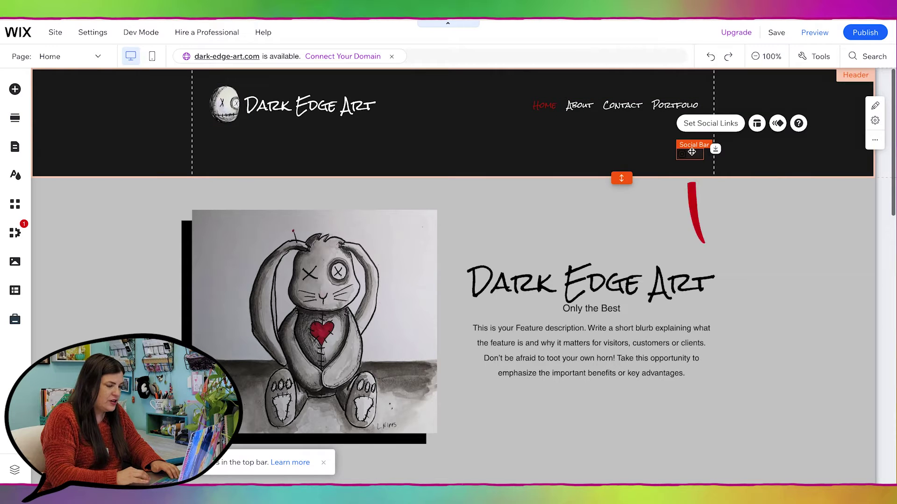
Replace the first social link's icon with the white circular Etsy icon
click(714, 126)
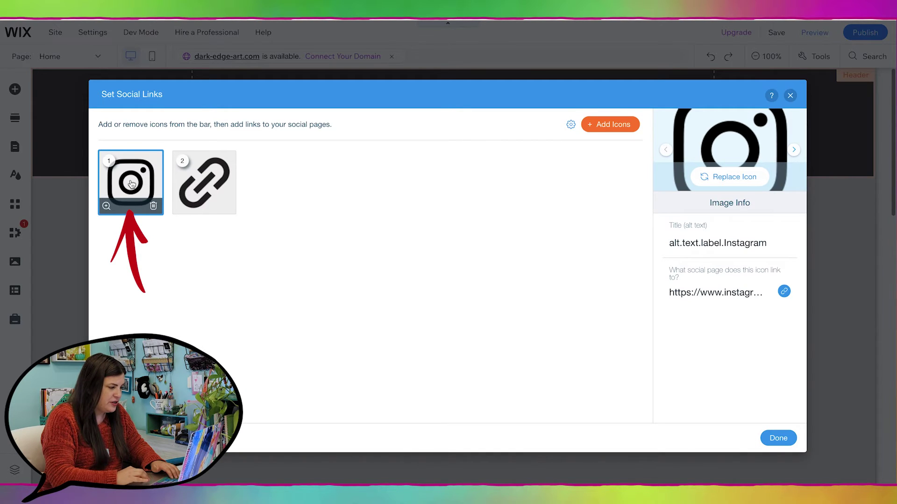
click(204, 183)
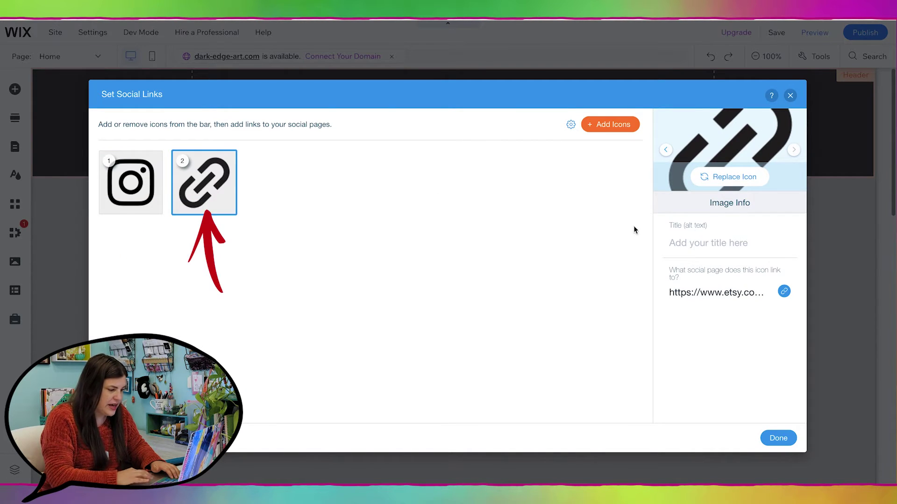
click(740, 177)
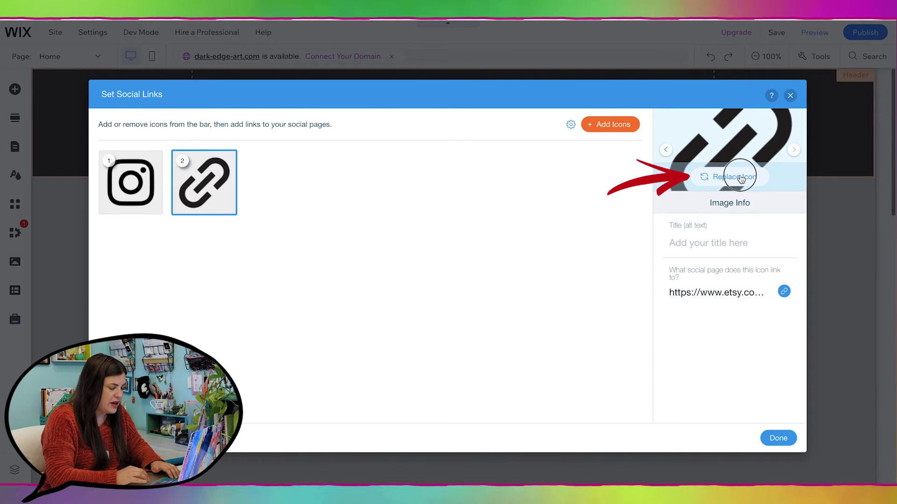
text(etsy)
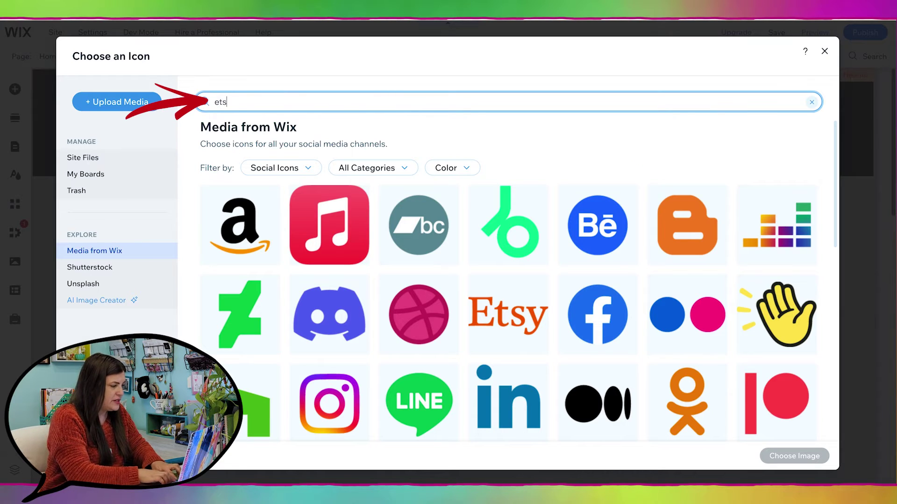
key(Return)
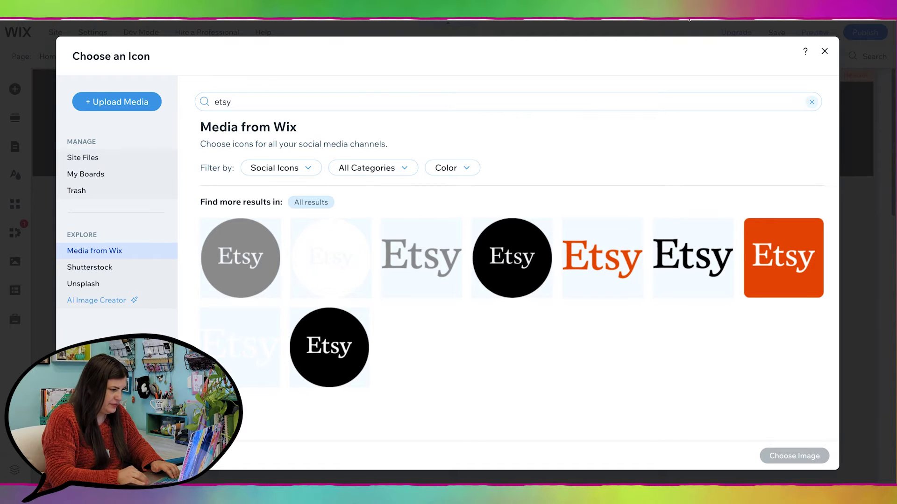
click(336, 259)
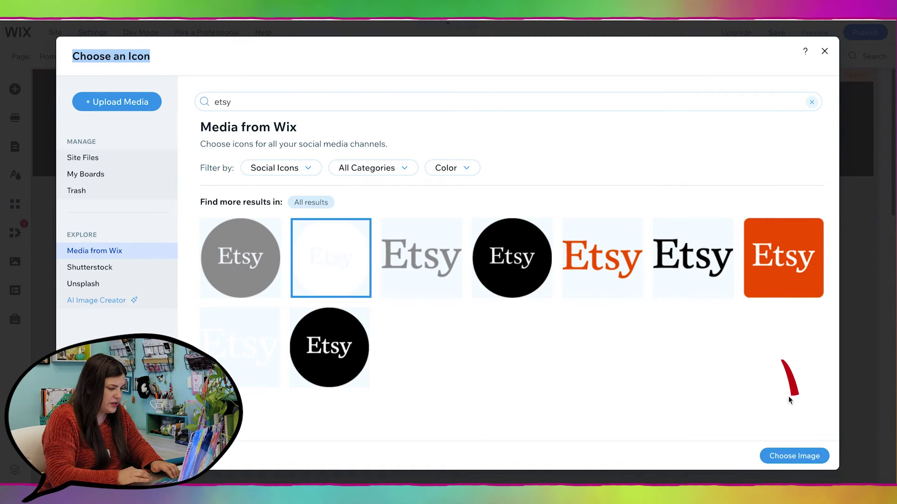
click(789, 460)
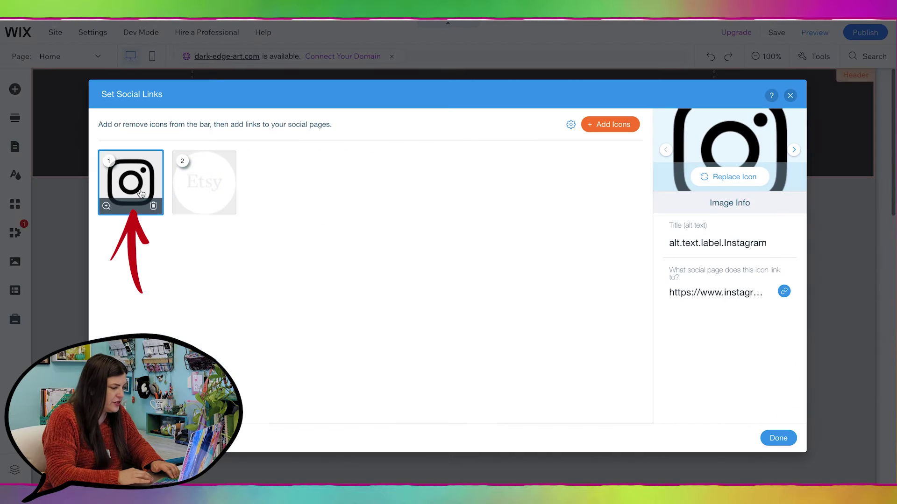
Replace the Instagram icon with the white circular Instagram icon
click(750, 180)
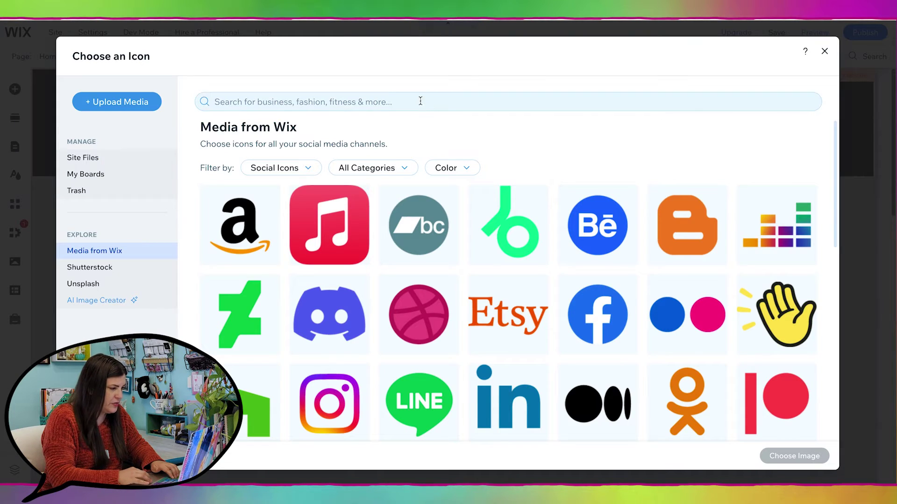
click(420, 102)
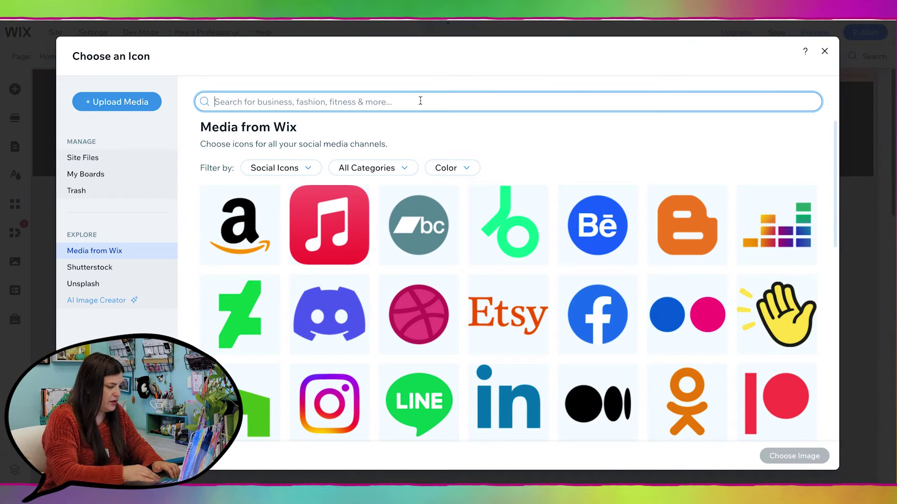
text(instagram)
click(416, 254)
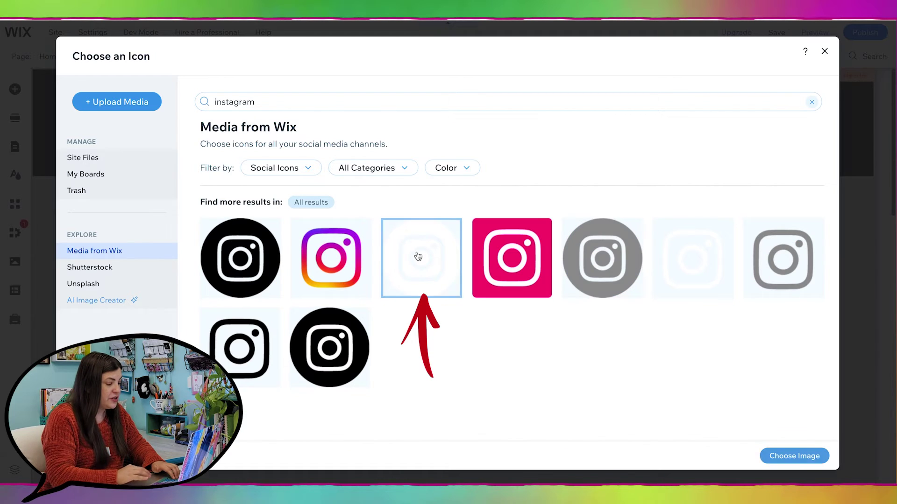
click(809, 458)
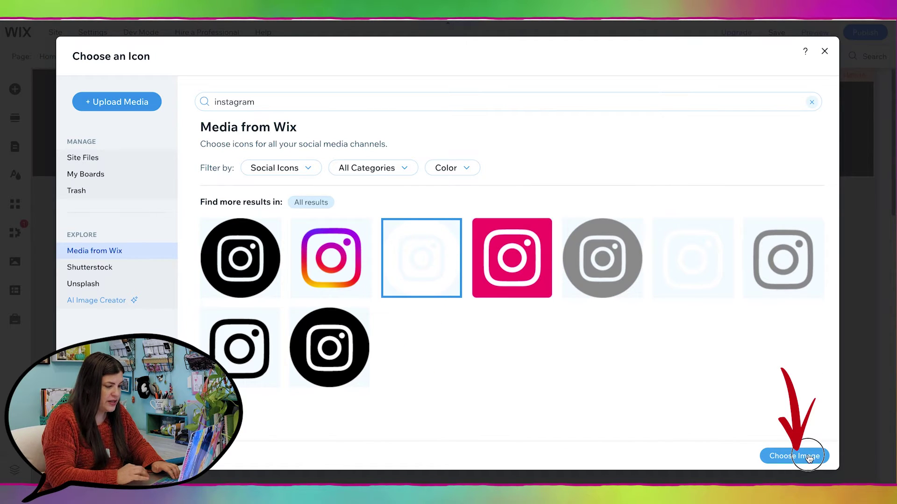
click(809, 457)
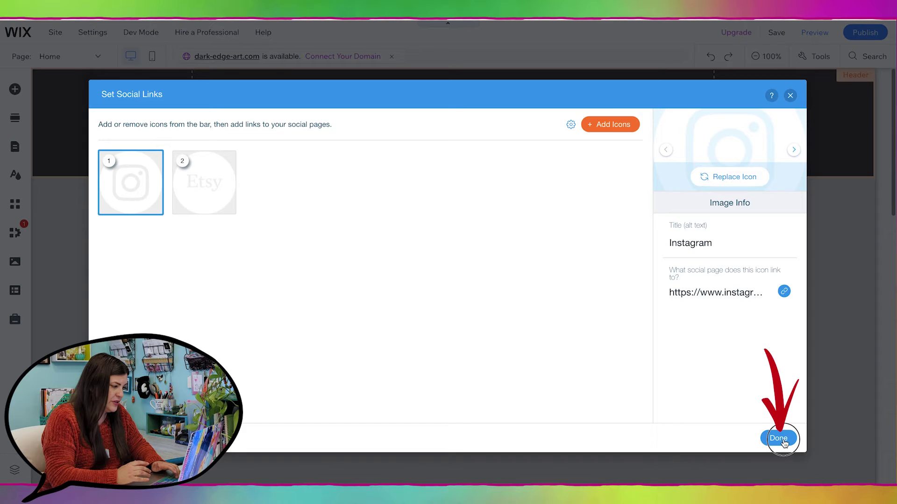
click(779, 439)
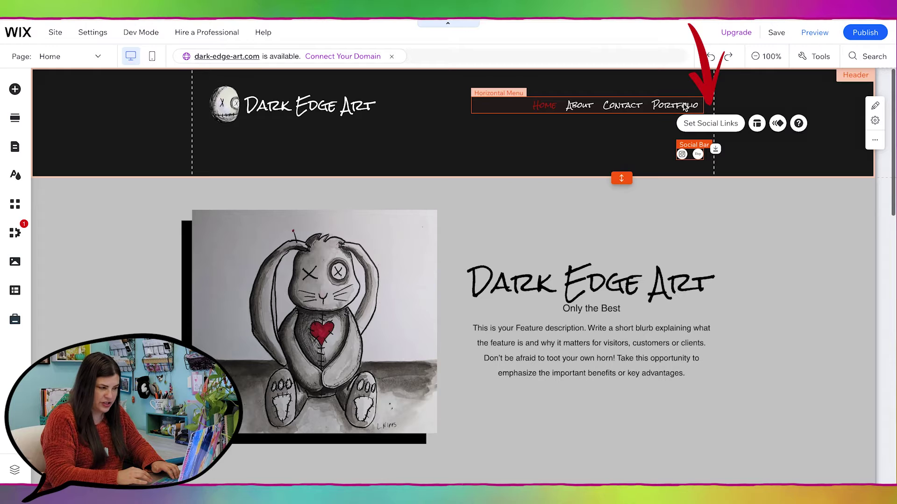
Shift the menu left and raise the social icons level with it
click(684, 107)
drag(685, 106, 671, 105)
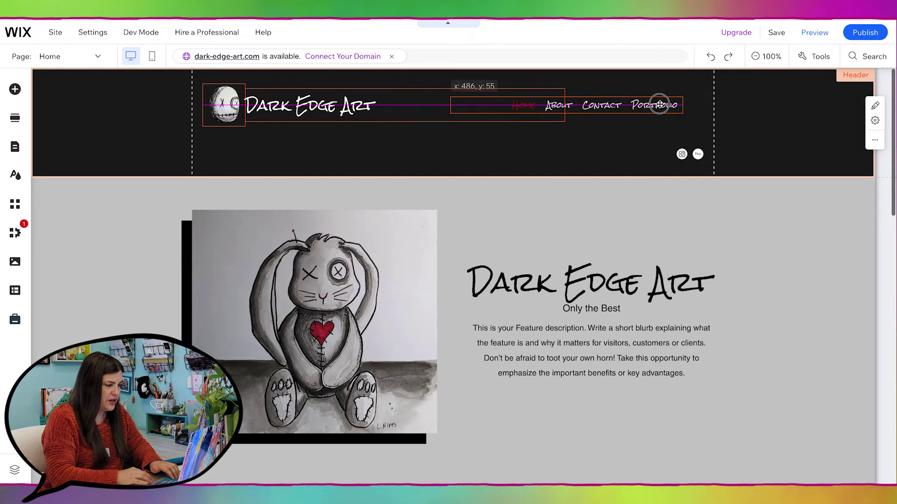
drag(659, 104, 622, 104)
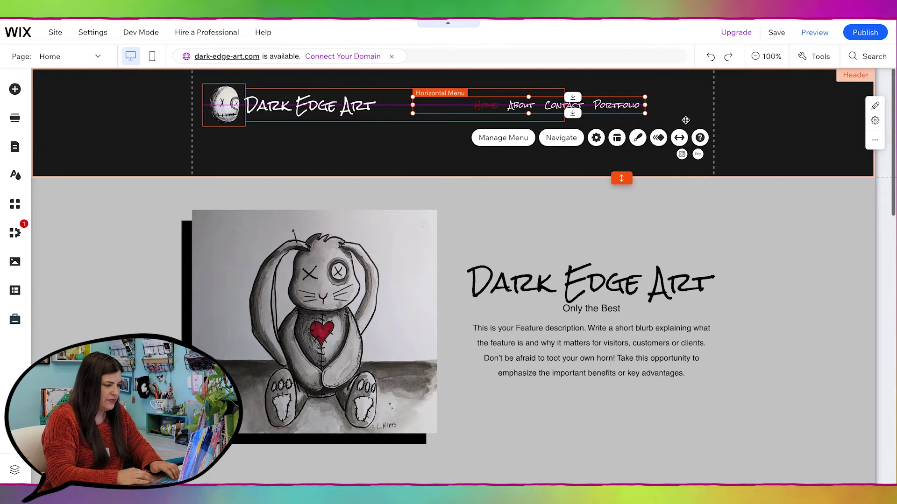
click(697, 154)
drag(698, 154, 695, 104)
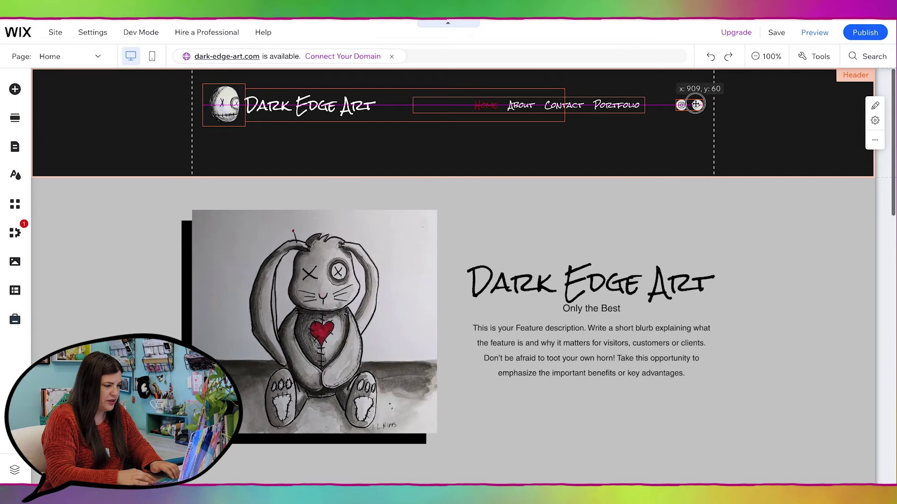
drag(616, 105, 640, 104)
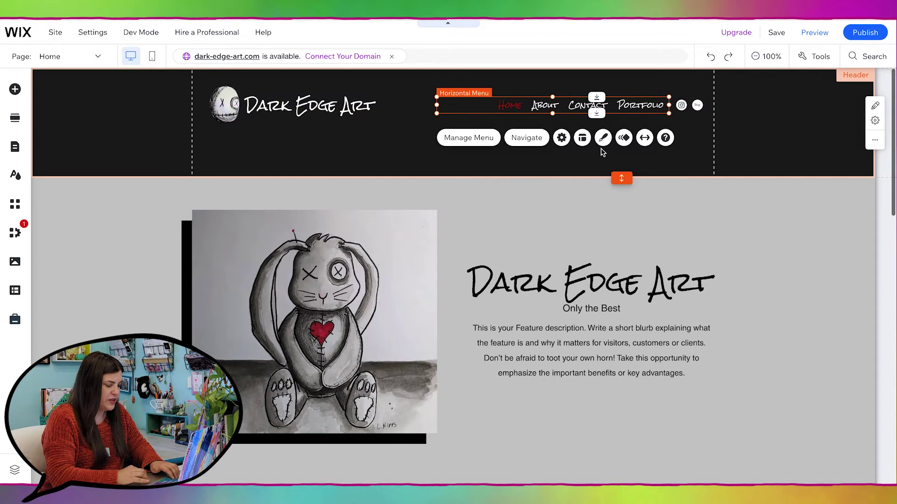
Resize the header, shrinking it then making it slightly taller
click(621, 179)
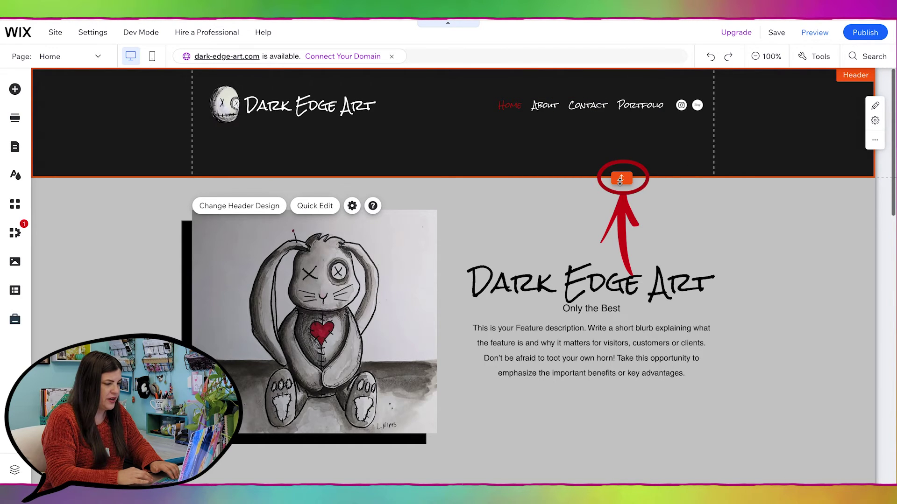
drag(620, 180, 619, 136)
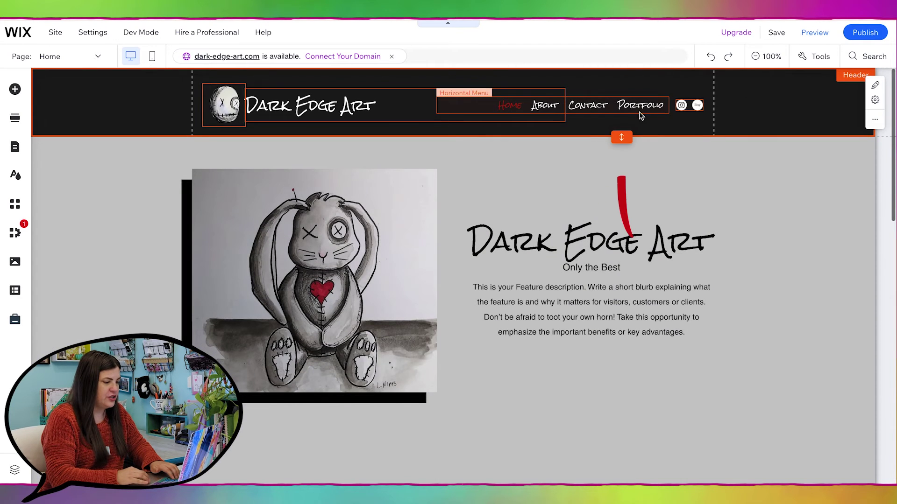
double_click(624, 139)
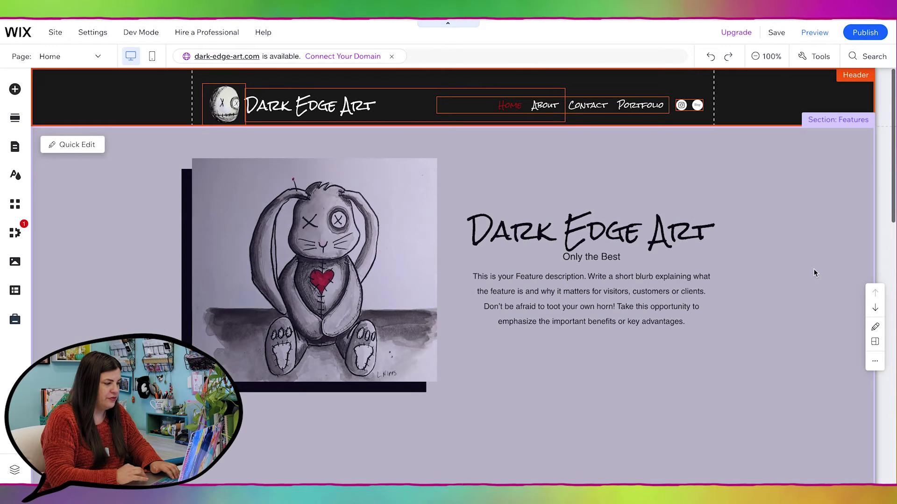
click(814, 268)
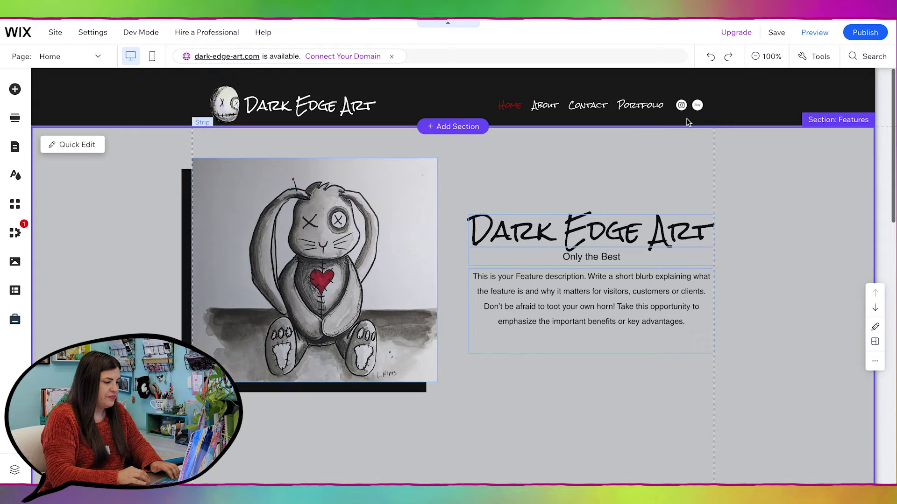
mouse_move(448, 97)
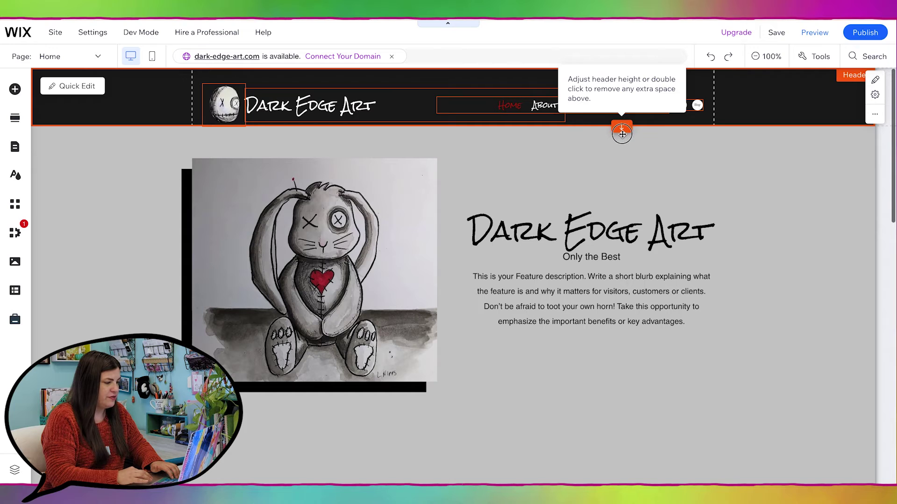
drag(622, 130, 622, 138)
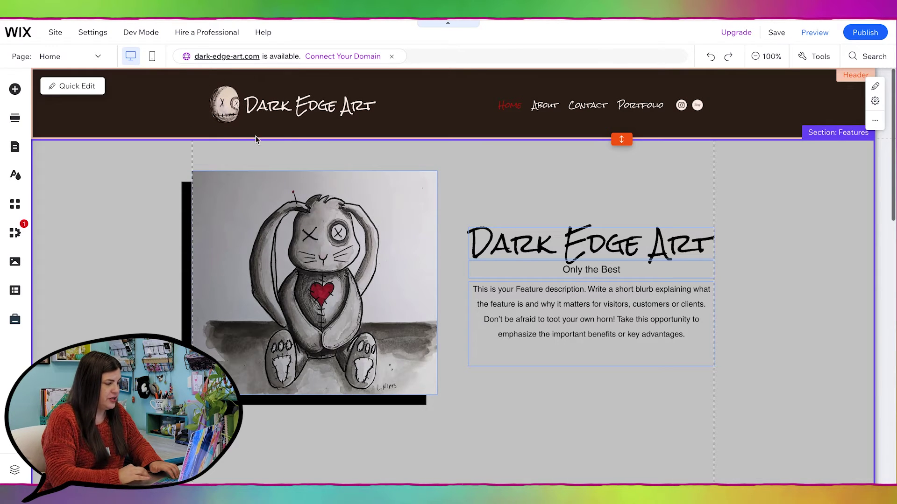
mouse_move(399, 159)
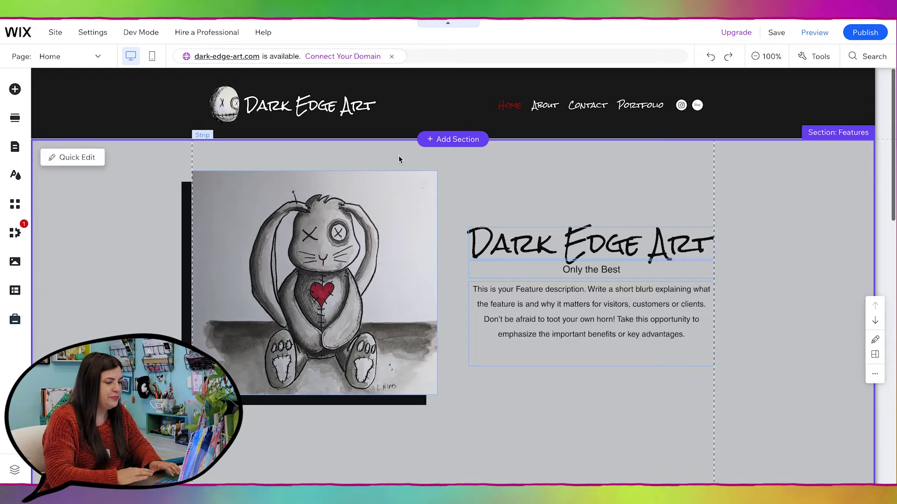
click(694, 105)
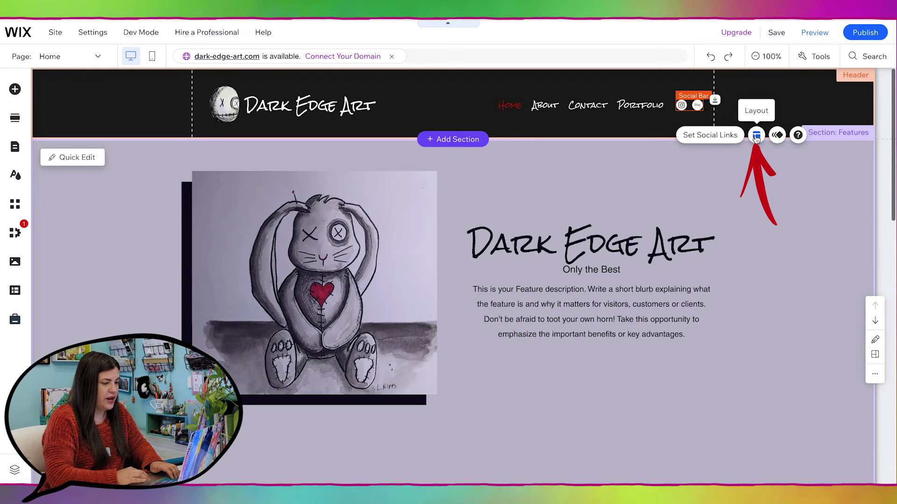
Set the social bar's icon size to 37px
click(756, 136)
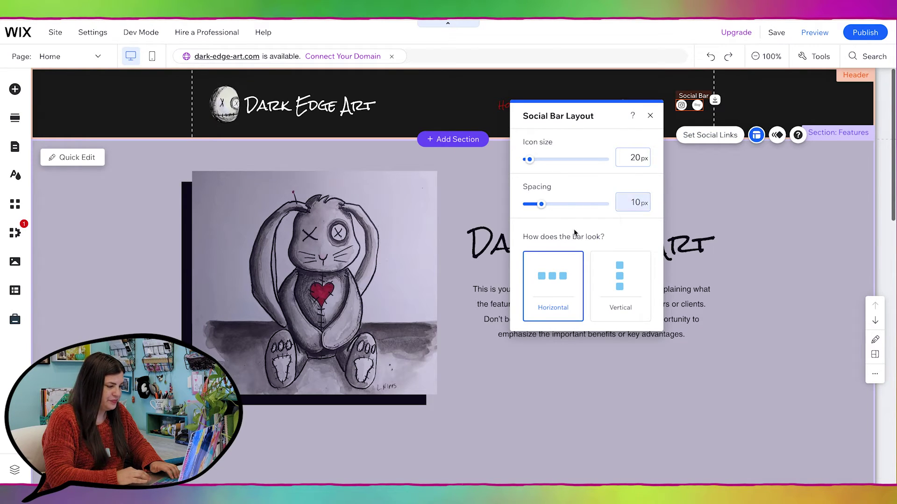
drag(530, 160, 542, 164)
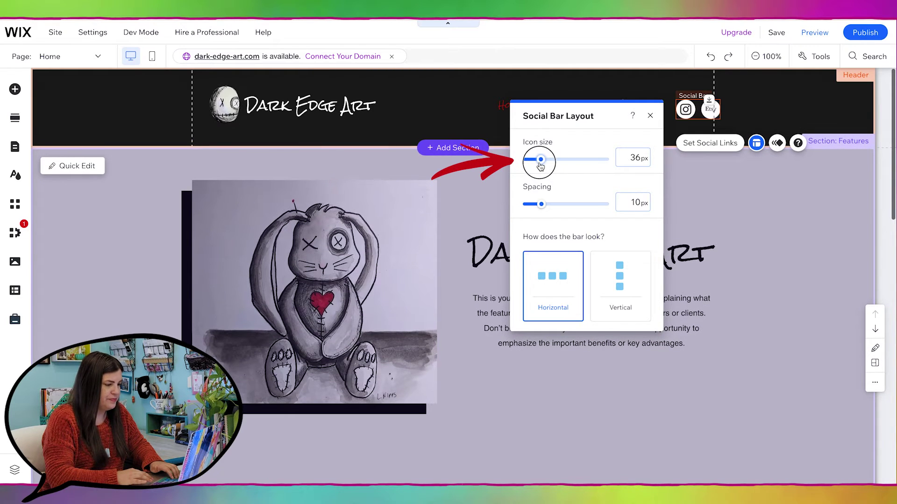
click(650, 116)
click(617, 107)
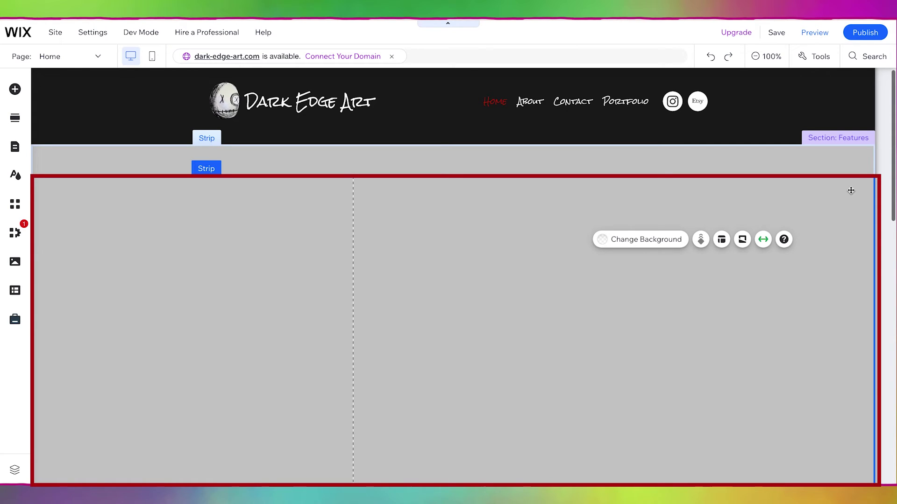
Apply the Paint scribble shape divider to the grey Features strip's top edge
click(742, 240)
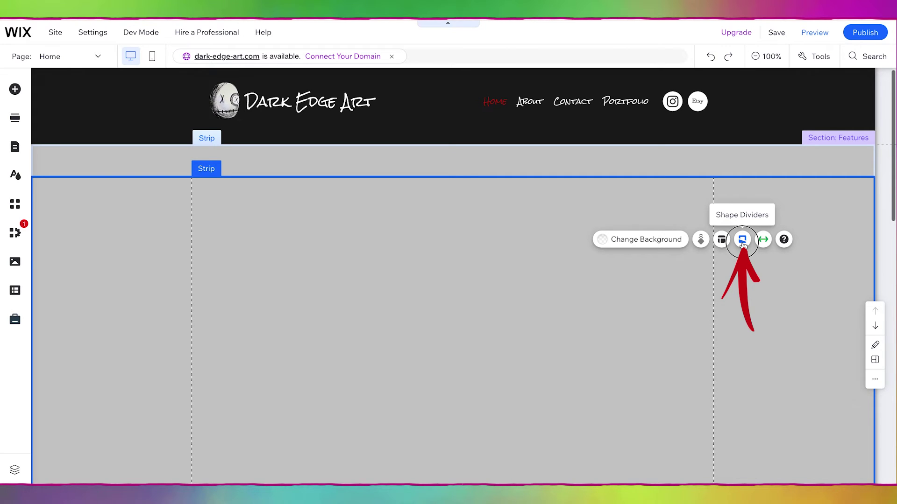
scroll(753, 316, up, 1)
scroll(752, 317, up, 2)
scroll(754, 317, up, 2)
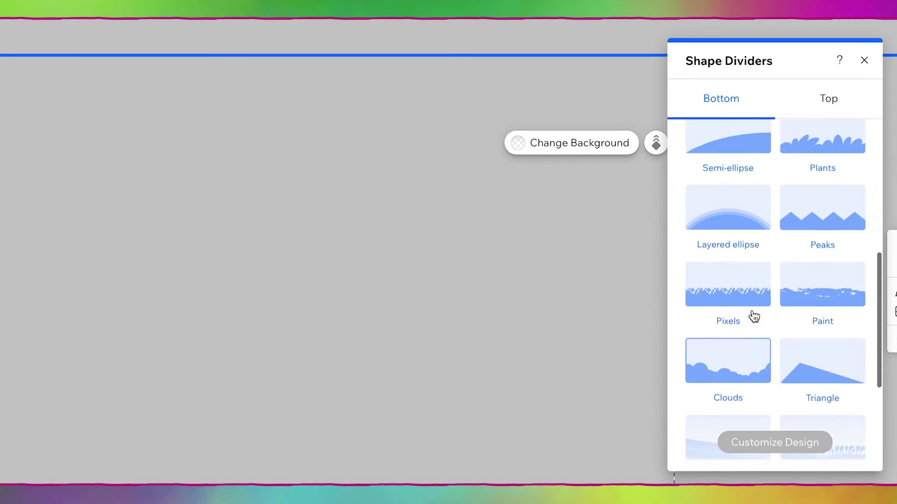
scroll(753, 316, up, 2)
scroll(754, 316, up, 2)
scroll(753, 316, up, 1)
scroll(753, 315, up, 1)
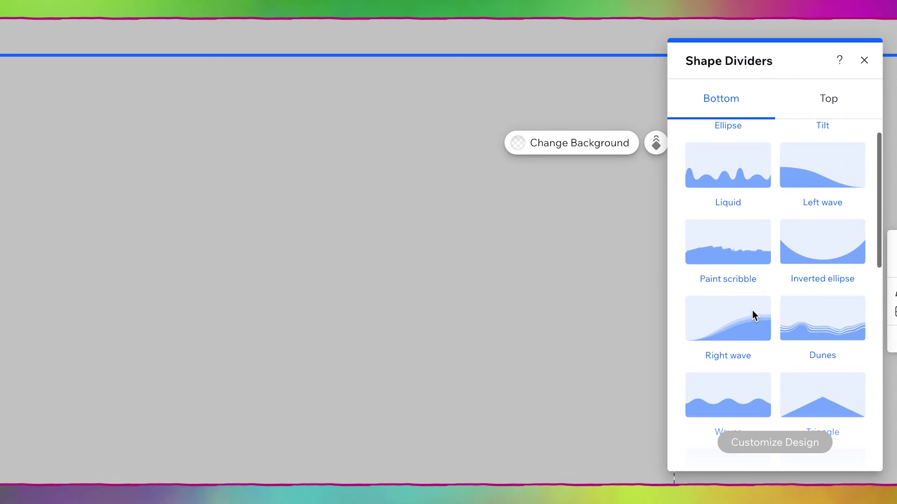
scroll(752, 315, up, 2)
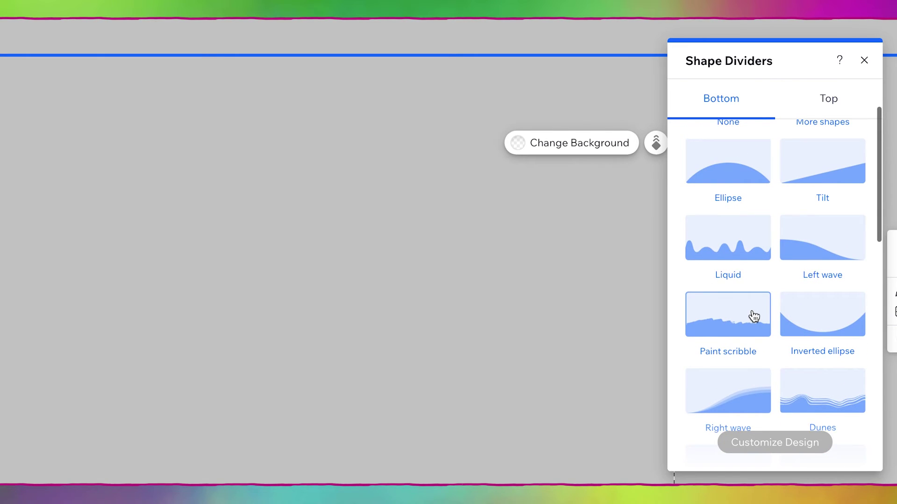
scroll(753, 316, up, 1)
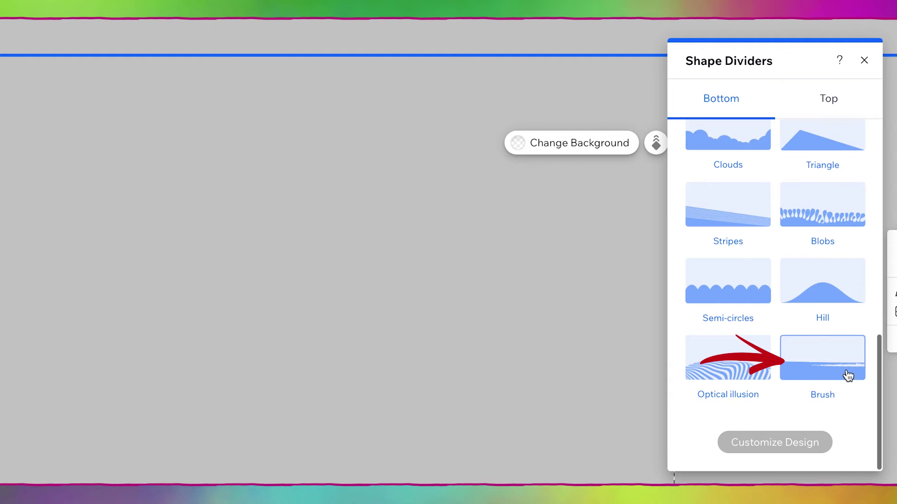
scroll(827, 357, up, 5)
scroll(823, 345, up, 2)
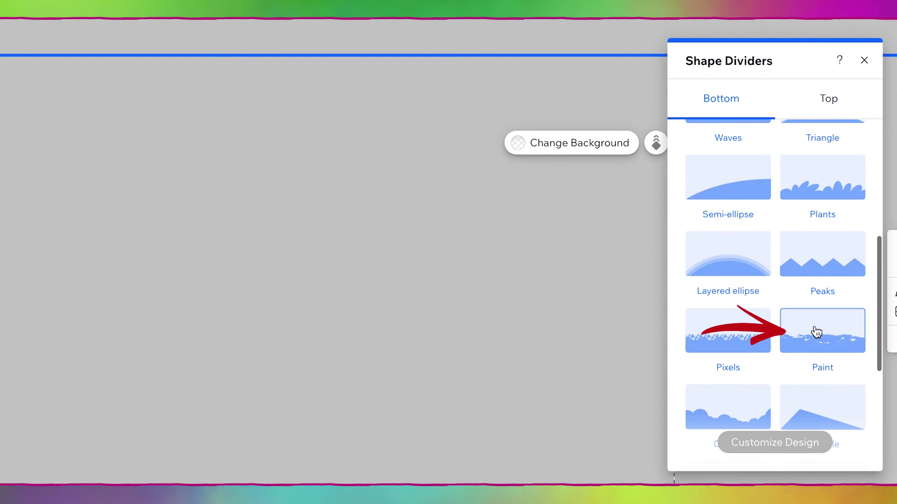
scroll(822, 333, up, 2)
scroll(831, 334, up, 3)
scroll(830, 334, up, 2)
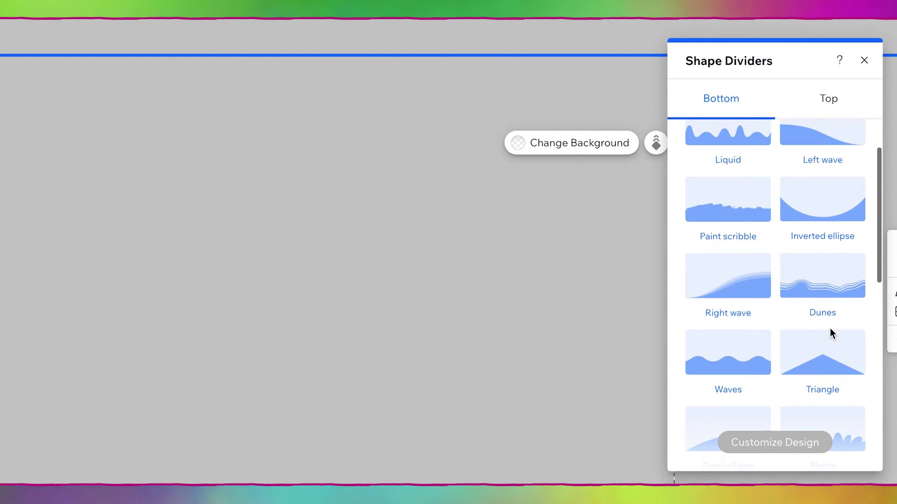
scroll(831, 334, up, 2)
scroll(832, 334, up, 1)
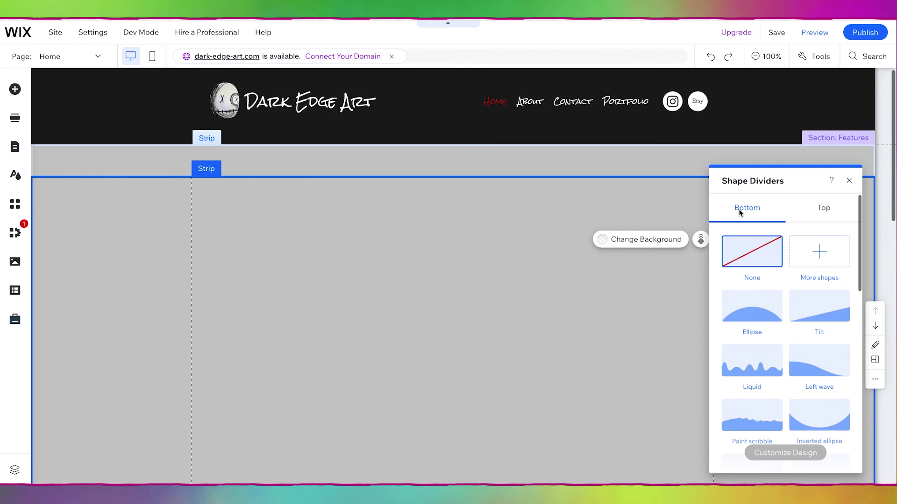
click(825, 208)
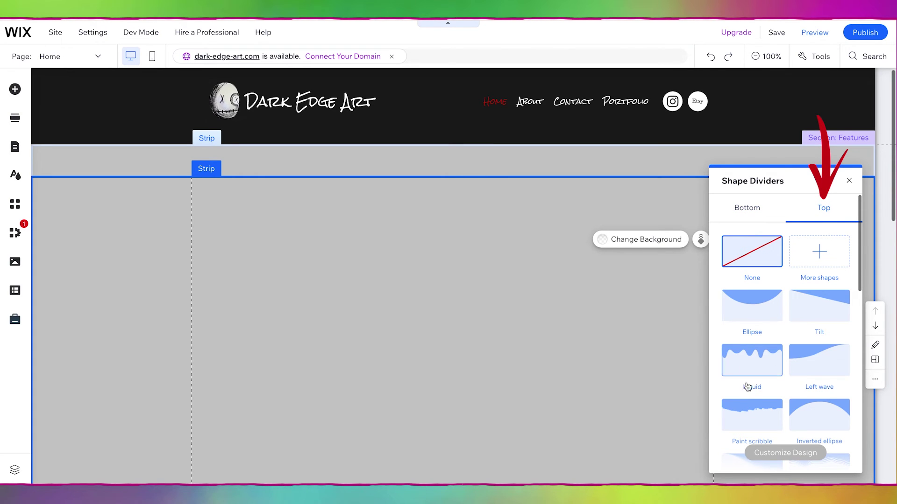
click(748, 415)
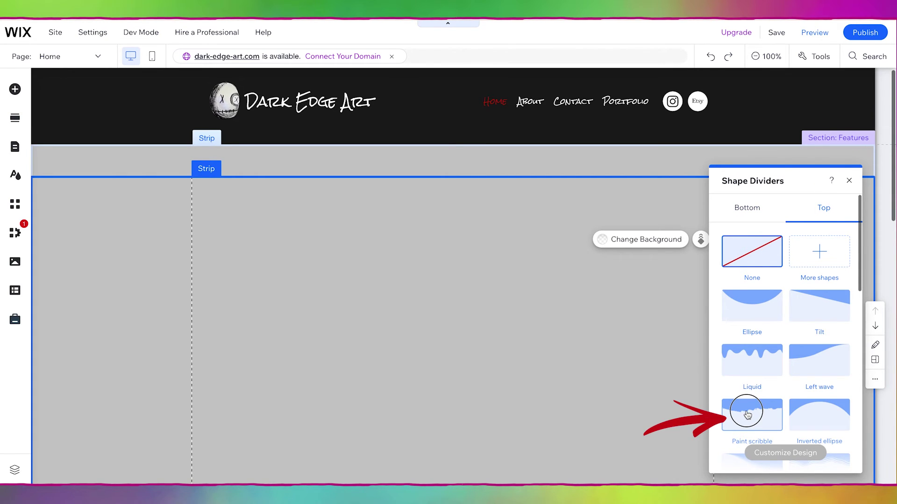
click(787, 454)
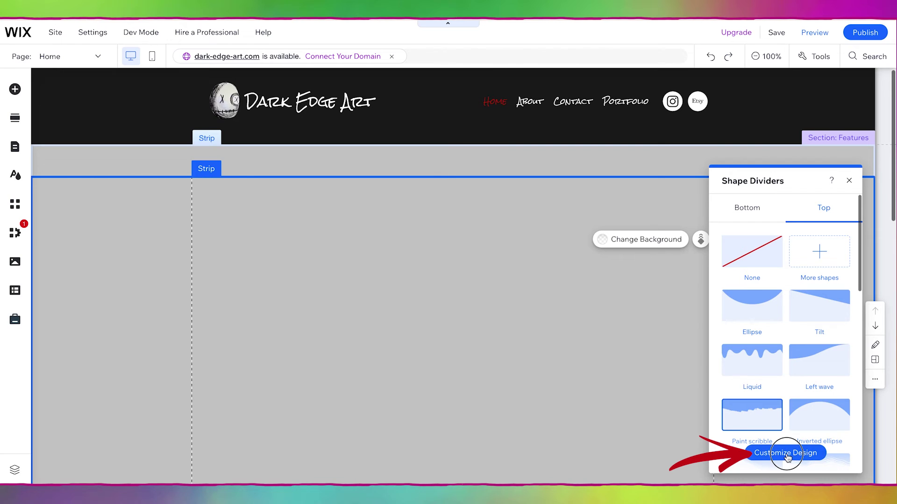
Colour the scribble divider with the near-black swatch from My colors
click(844, 228)
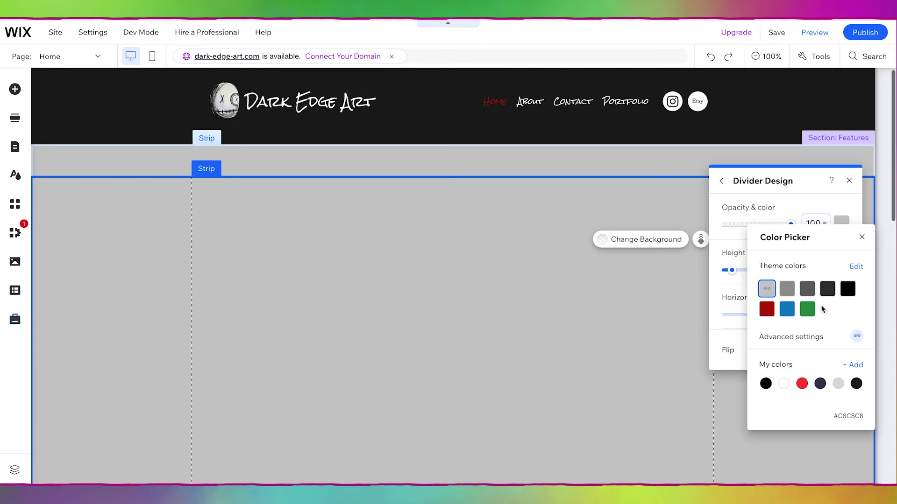
click(856, 384)
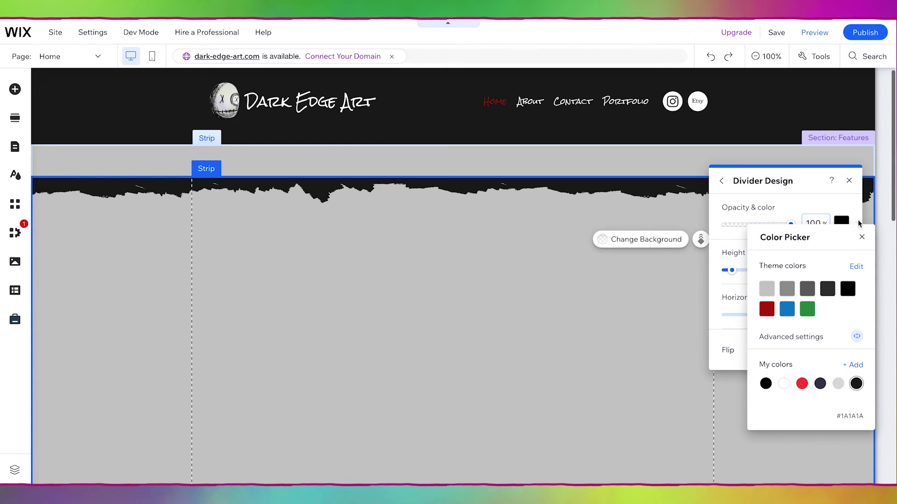
click(861, 237)
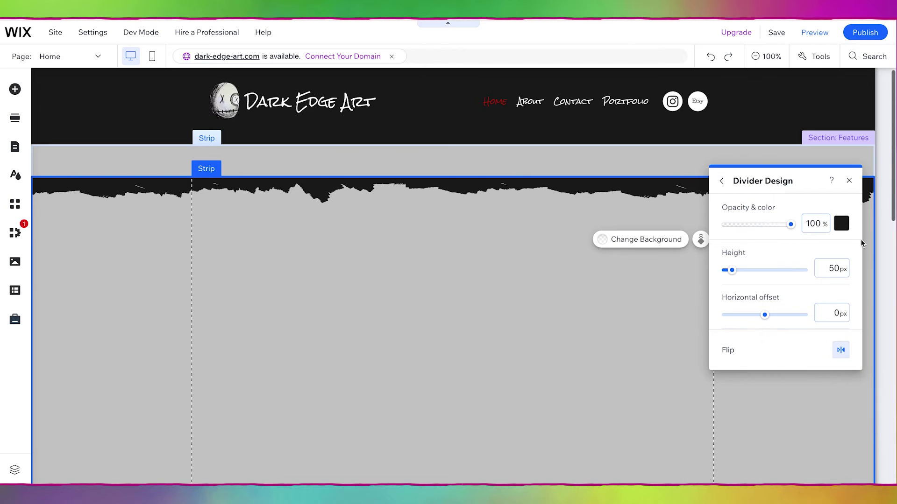
click(849, 182)
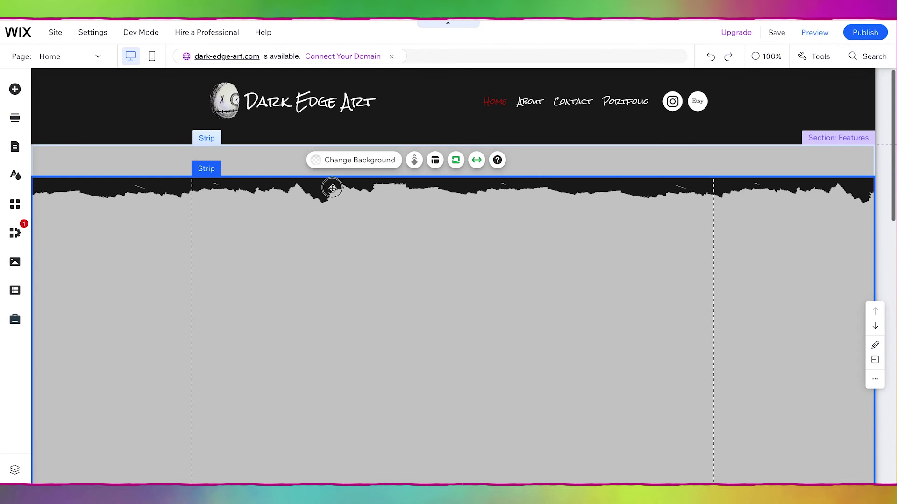
Move the strip up and shorten the header so the torn edge meets it
drag(333, 189, 333, 157)
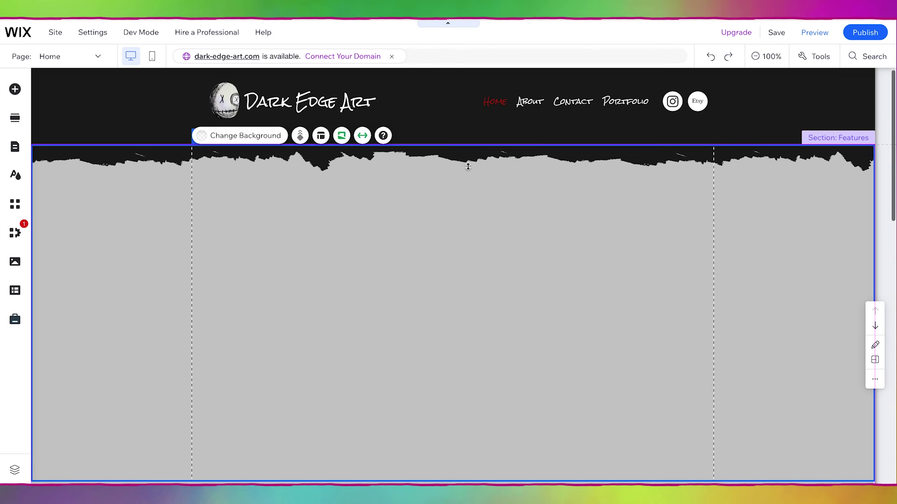
click(493, 275)
click(610, 338)
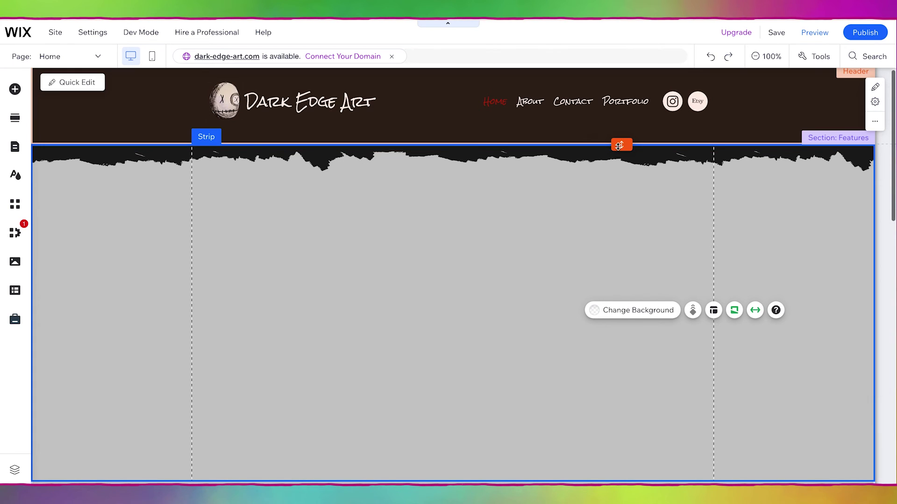
drag(617, 136, 617, 122)
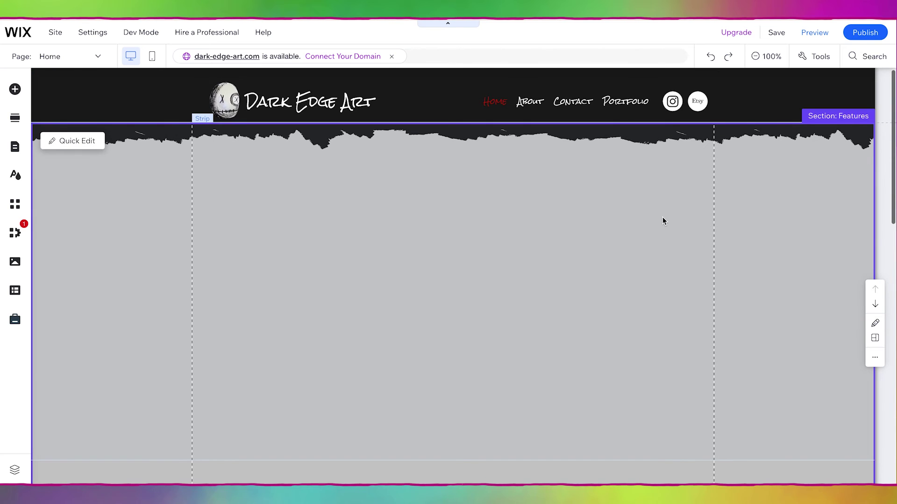
Give the torn Paint divider a 58px height and 24px horizontal offset, and toggle its Flip setting
click(498, 156)
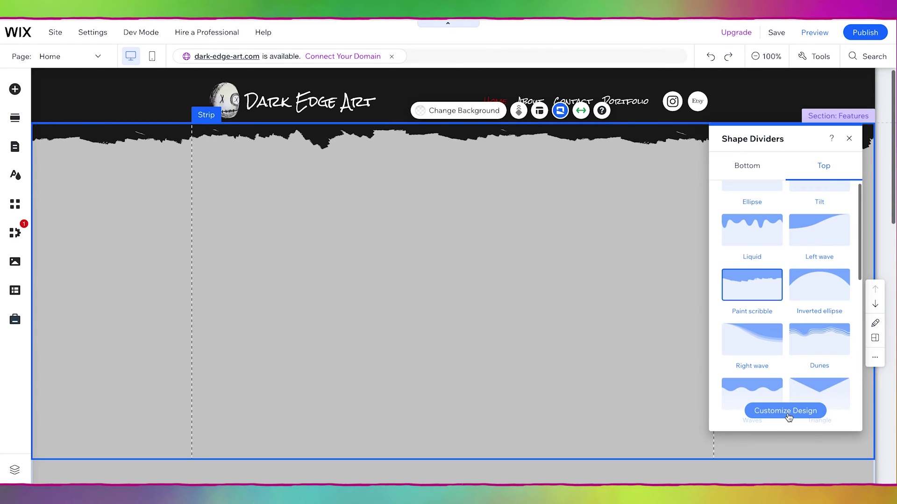
click(787, 414)
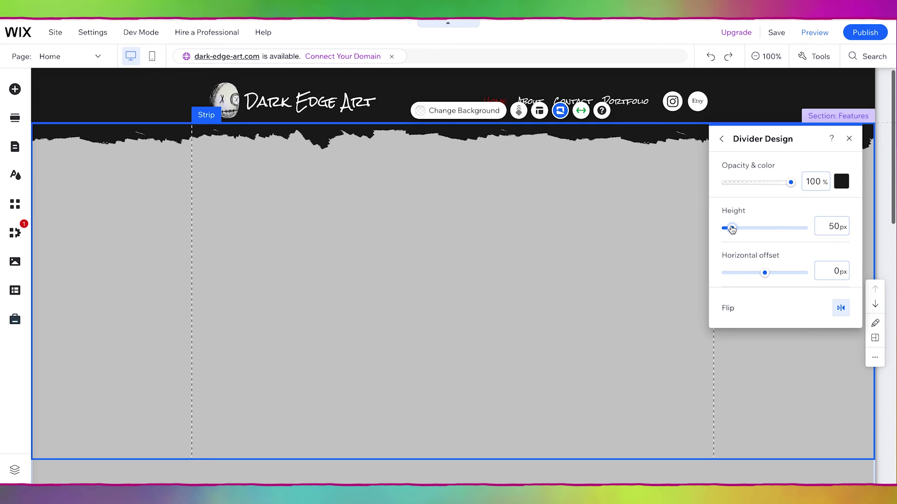
mouse_move(732, 228)
mouse_down()
mouse_move(745, 228)
mouse_move(732, 229)
mouse_up()
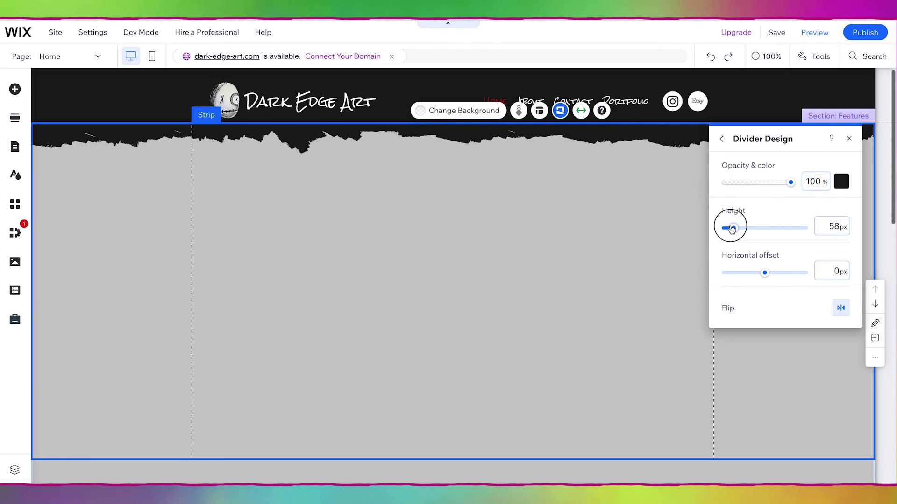
drag(765, 273, 767, 276)
click(840, 308)
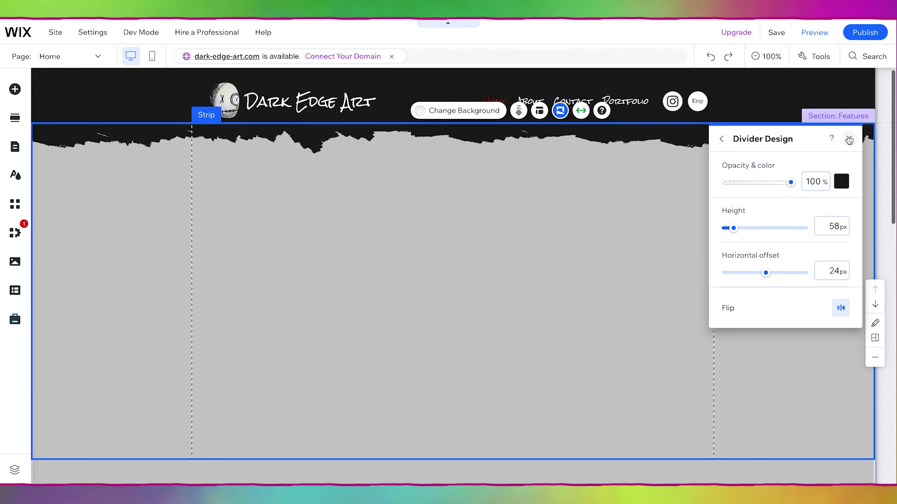
click(850, 139)
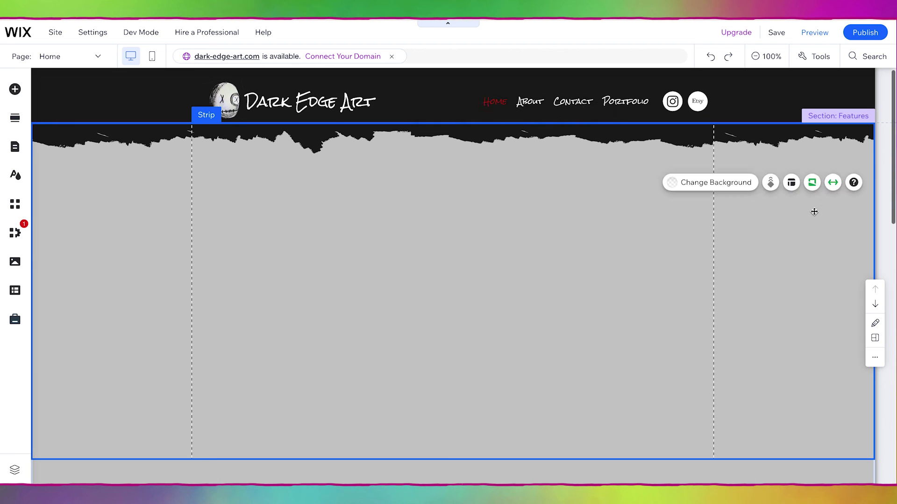